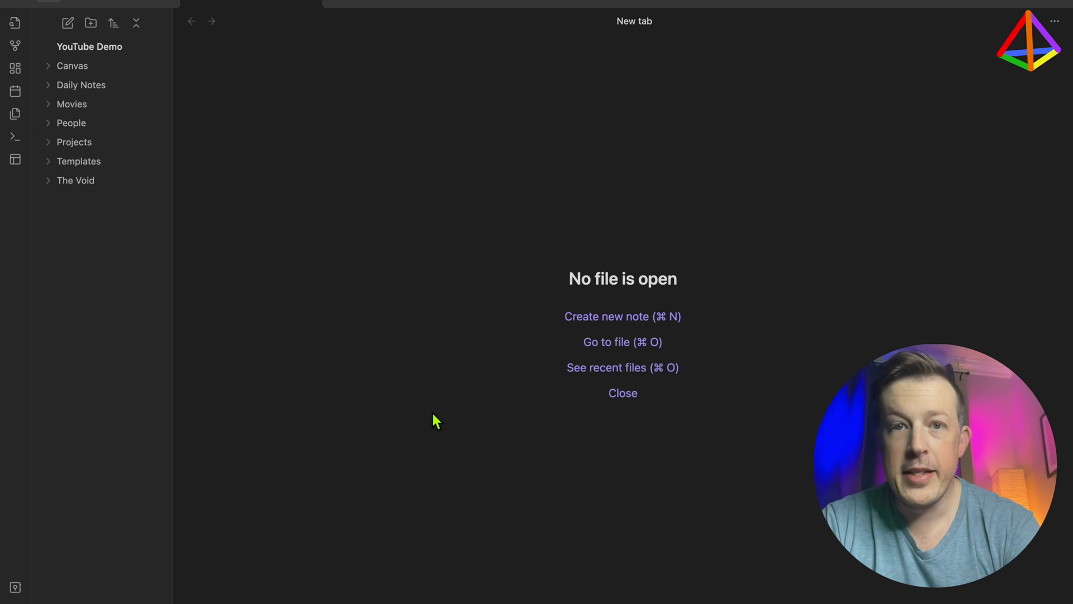
Open the 2024-01-16 daily note and type a '# Meeting' heading under Log
{"action": "key", "text": "super+d"}
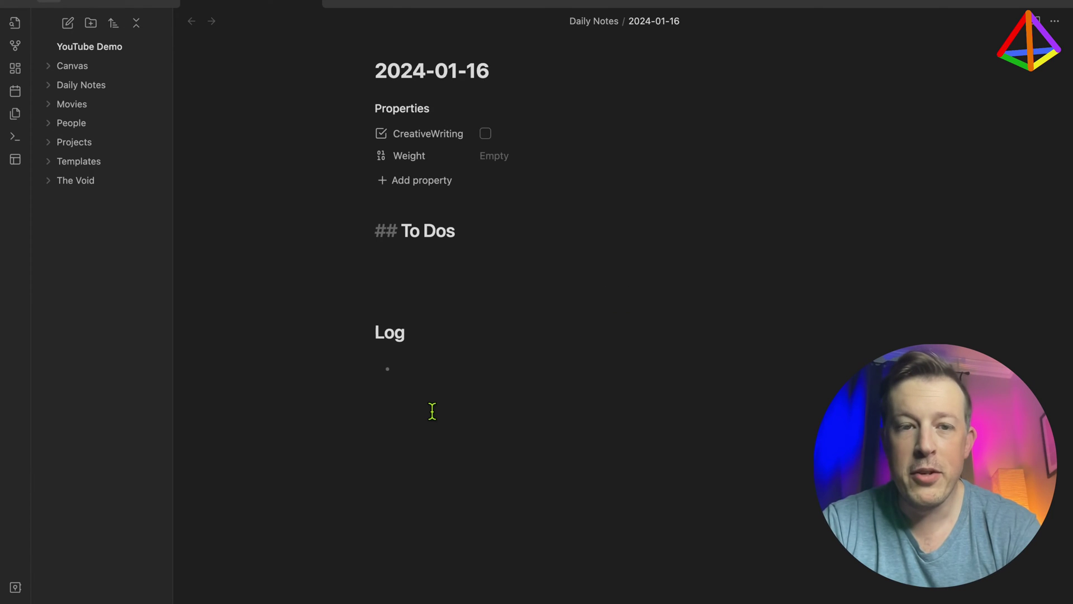
{"action": "key", "text": "Down"}
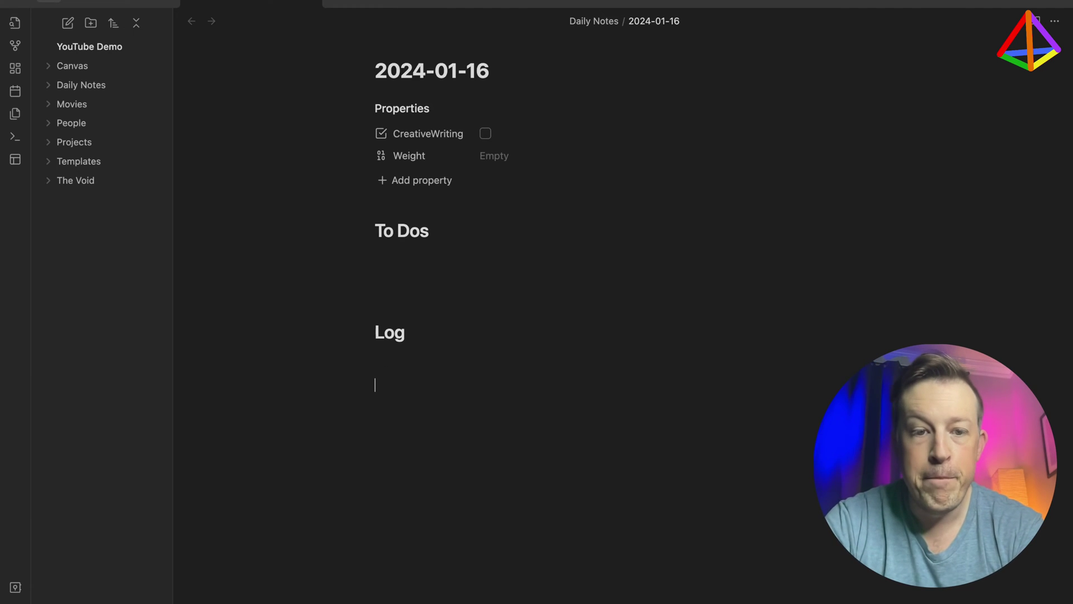
{"action": "type", "text": "# Mettin"}
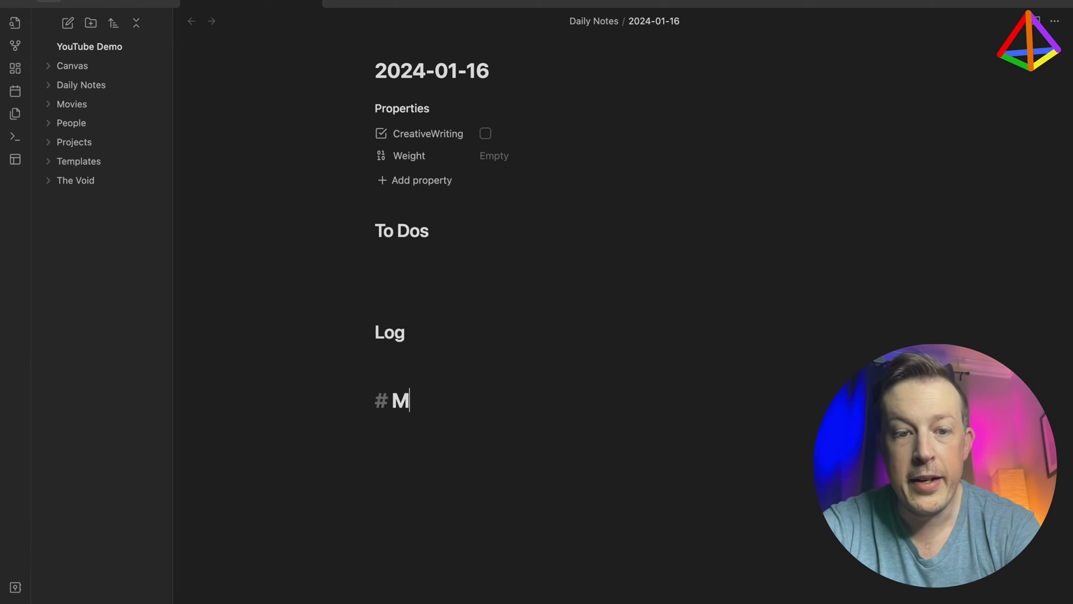
{"action": "key", "text": "BackSpace"}
{"action": "key", "text": "BackSpace"}
{"action": "key", "text": "BackSpace"}
{"action": "key", "text": "BackSpace"}
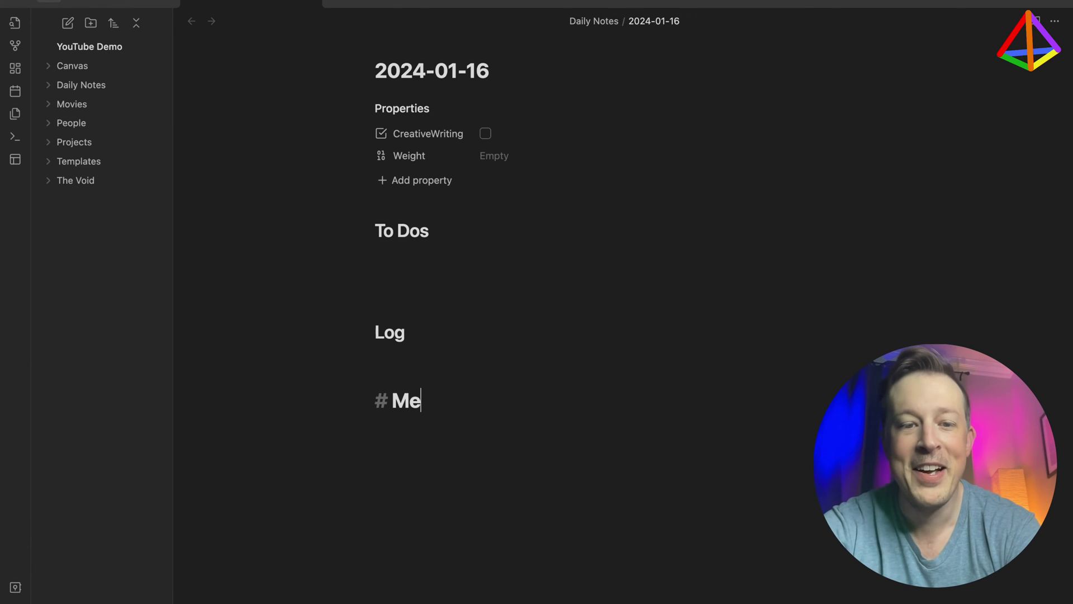
{"action": "type", "text": "eting"}
{"action": "key", "text": "Return"}
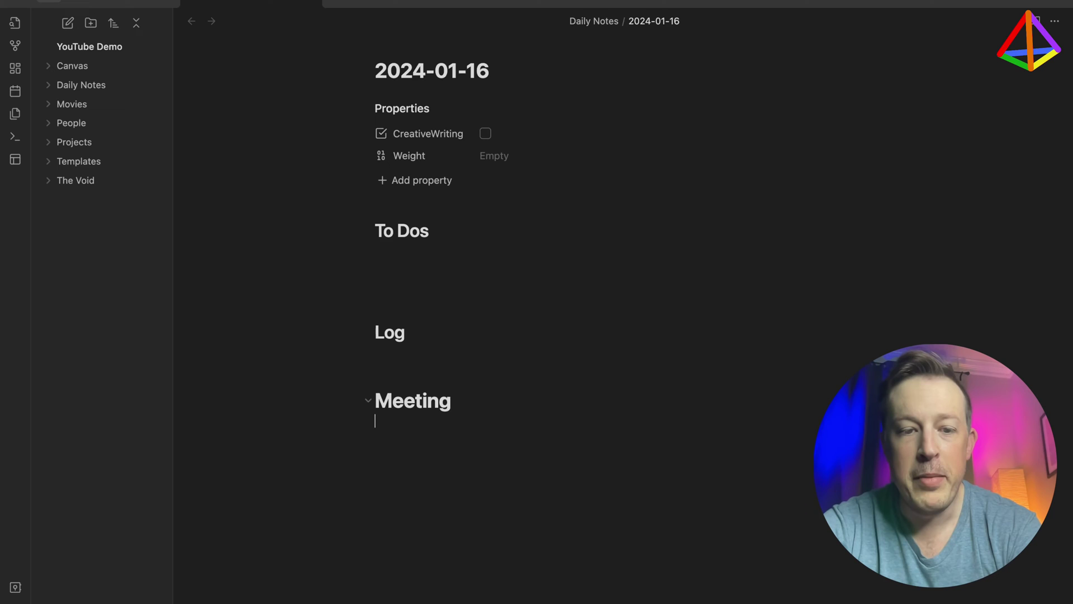
Paste placeholder paragraphs under Meeting and trim the Novel Idea section to its first paragraph
{"action": "key", "text": "super+v"}
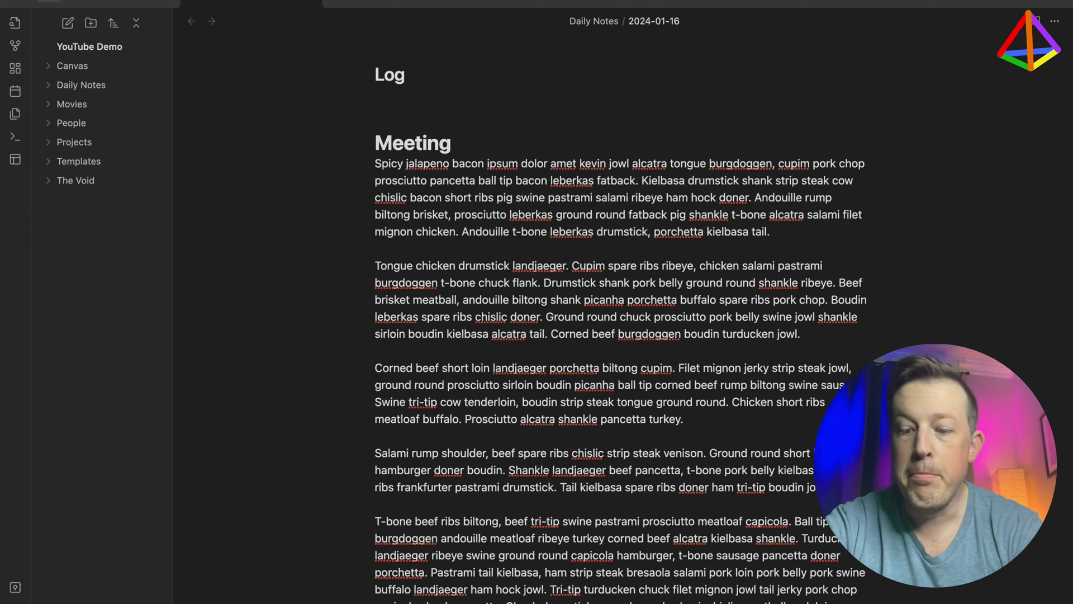
{"action": "scroll", "coordinate": [620, 313], "scroll_direction": "down", "scroll_amount": 2}
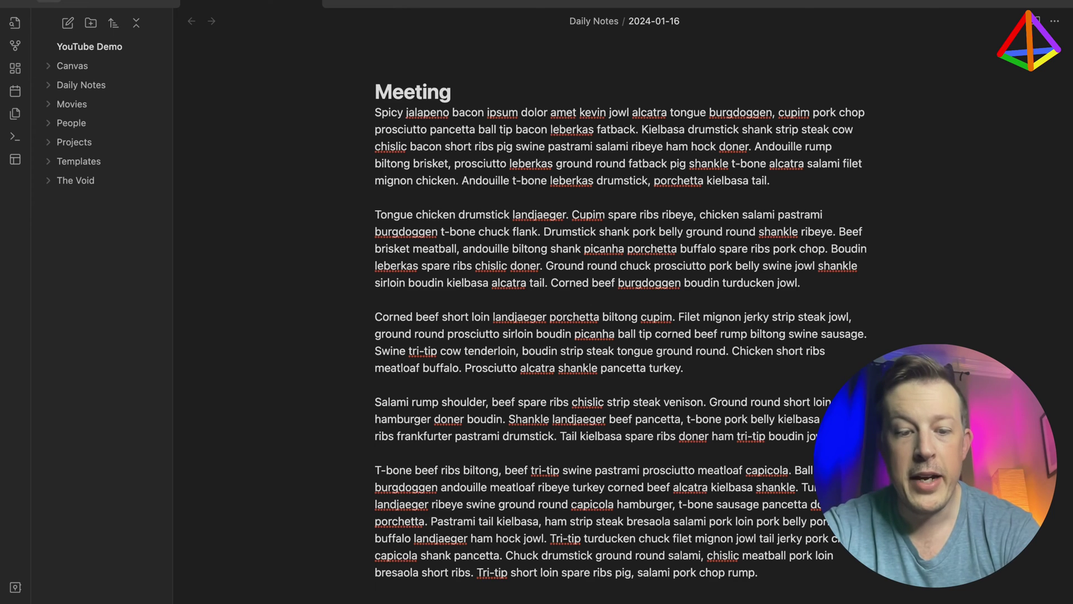
{"action": "scroll", "coordinate": [621, 313], "scroll_direction": "down", "scroll_amount": 2}
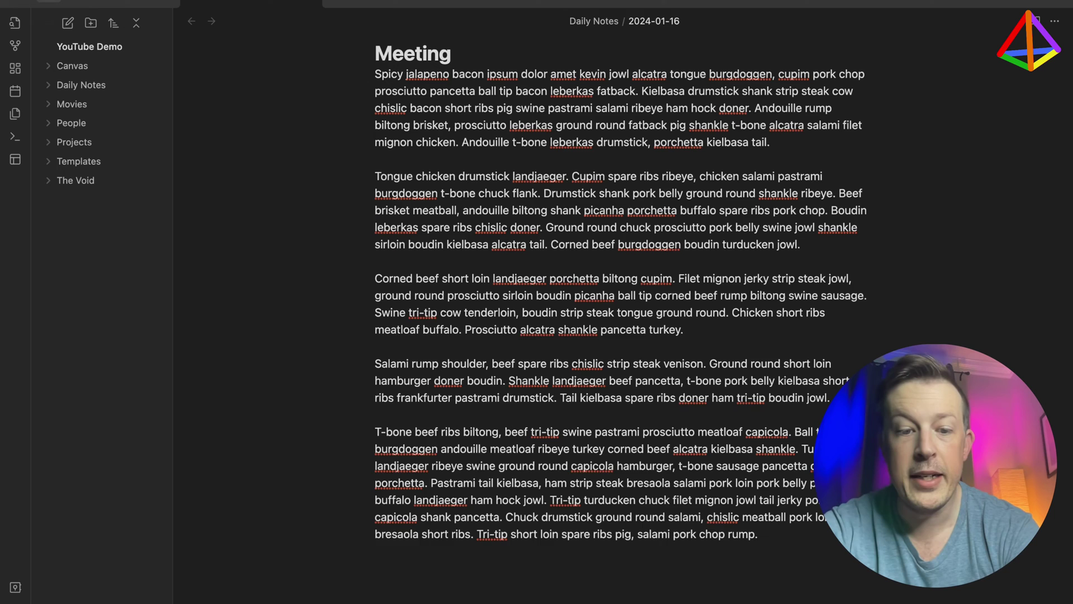
{"action": "scroll", "coordinate": [621, 313], "scroll_direction": "down", "scroll_amount": 1}
{"action": "scroll", "coordinate": [621, 313], "scroll_direction": "down", "scroll_amount": 15}
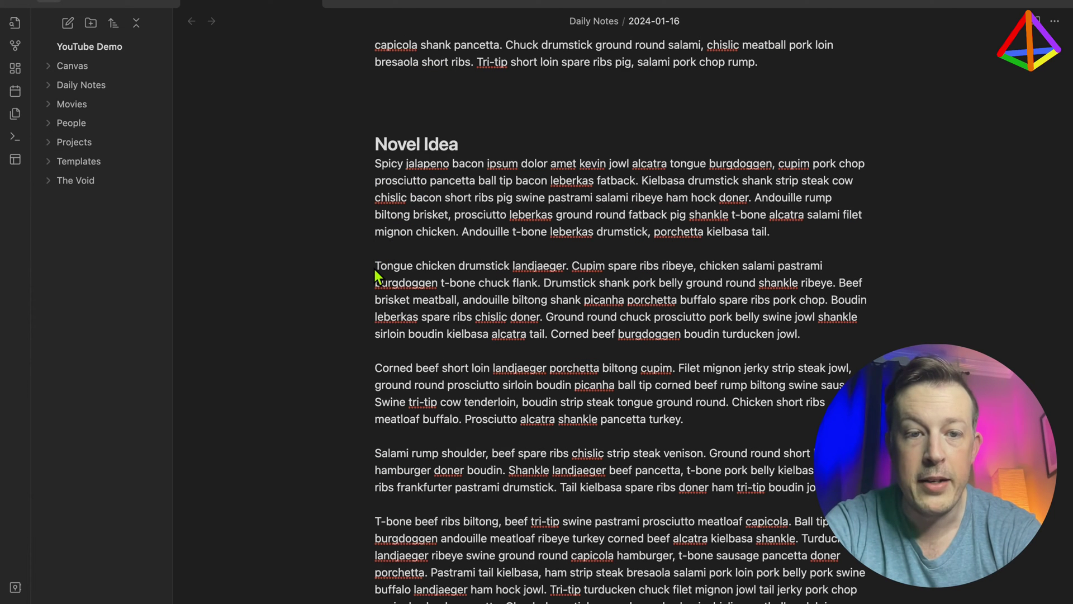
{"action": "left_click_drag", "start_coordinate": [374, 270], "coordinate": [758, 601]}
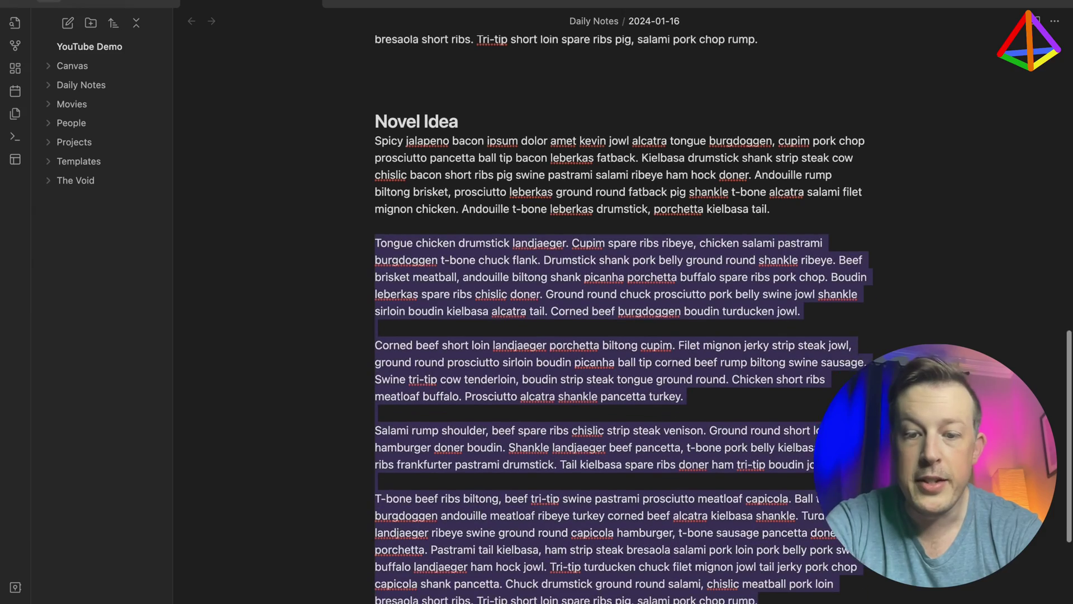
{"action": "key", "text": "ctrl+x"}
Add a '### Something Else' heading with pasted placeholder text trimmed to two paragraphs
{"action": "scroll", "coordinate": [820, 565], "scroll_direction": "up", "scroll_amount": 10}
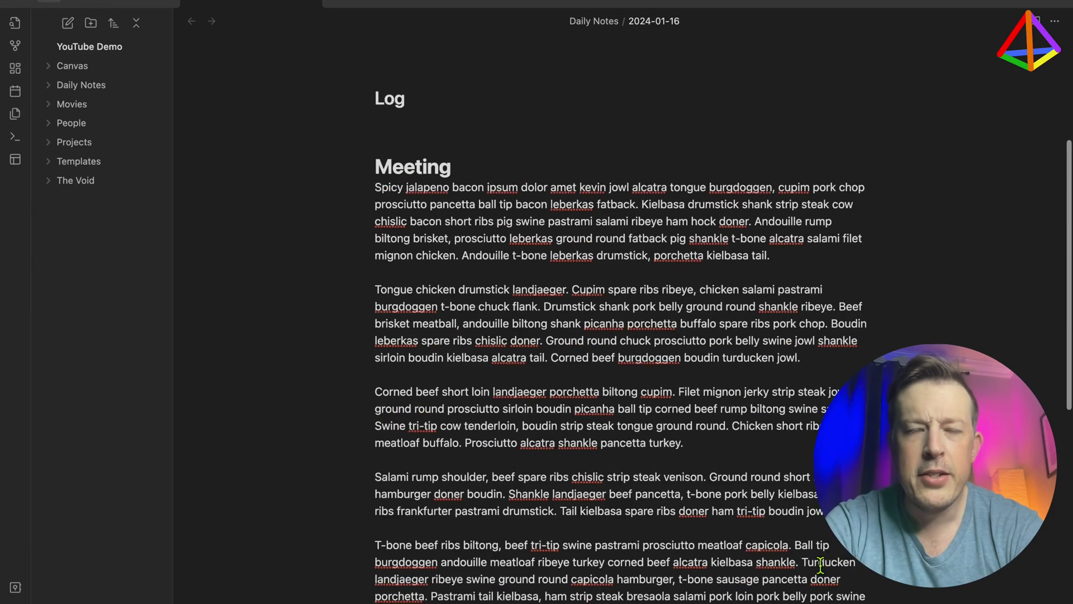
{"action": "scroll", "coordinate": [819, 565], "scroll_direction": "down", "scroll_amount": 10}
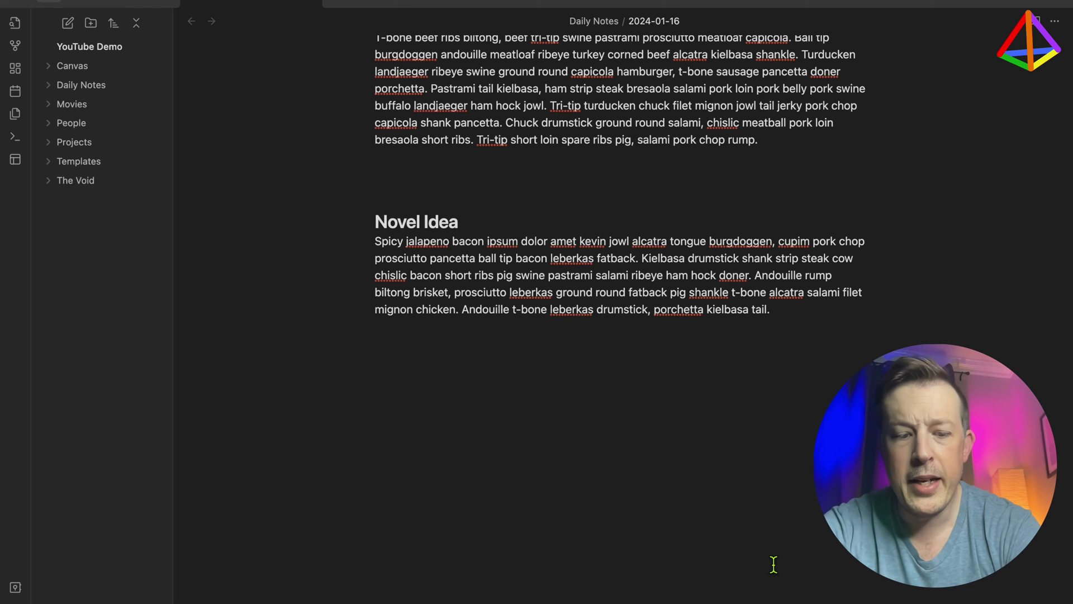
{"action": "type", "text": "### Some"}
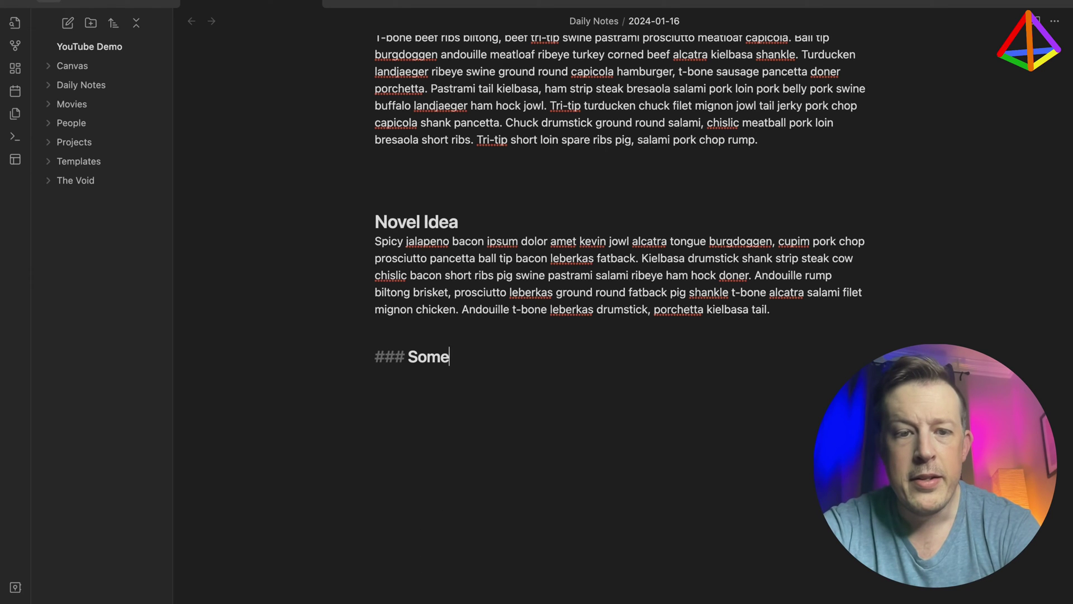
{"action": "type", "text": "thing Else"}
{"action": "key", "text": "Return"}
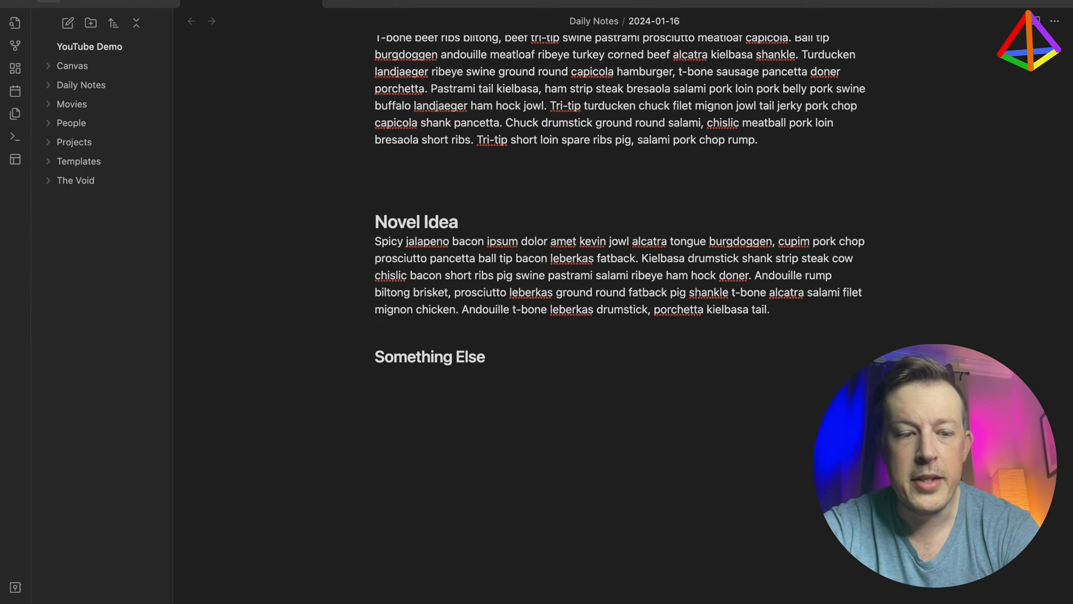
{"action": "key", "text": "super+v"}
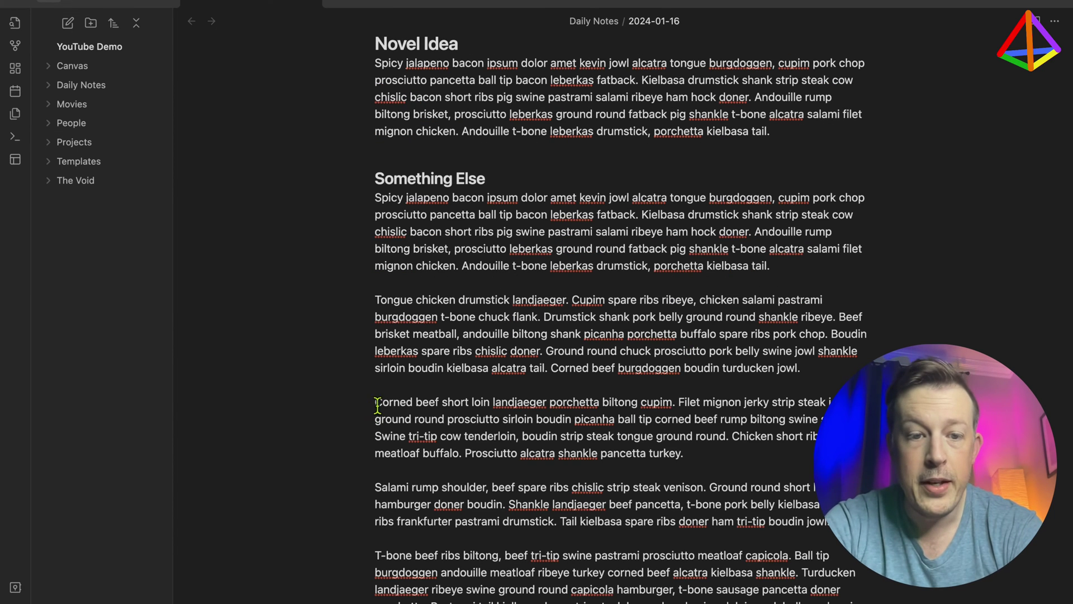
{"action": "left_click_drag", "start_coordinate": [377, 405], "coordinate": [832, 603]}
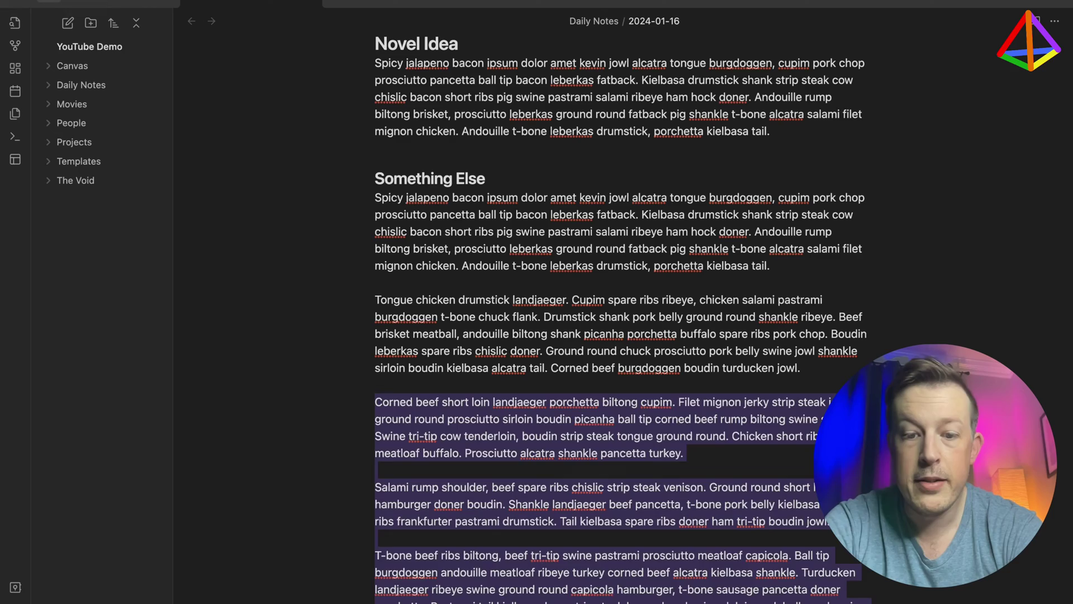
{"action": "key", "text": "BackSpace"}
{"action": "scroll", "coordinate": [685, 570], "scroll_direction": "up", "scroll_amount": 10}
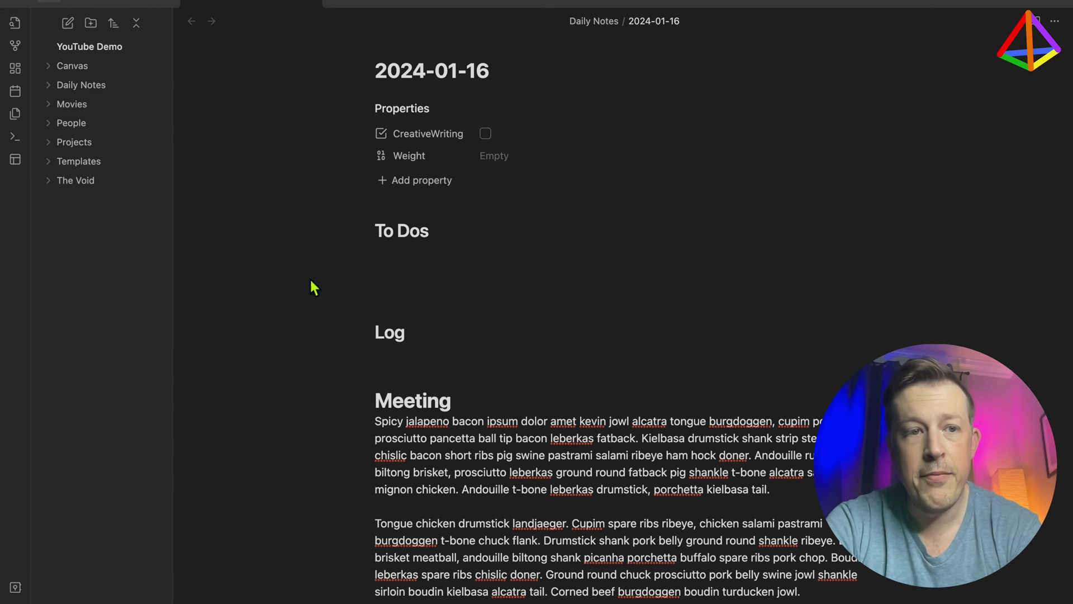
{"action": "left_click", "coordinate": [50, 85]}
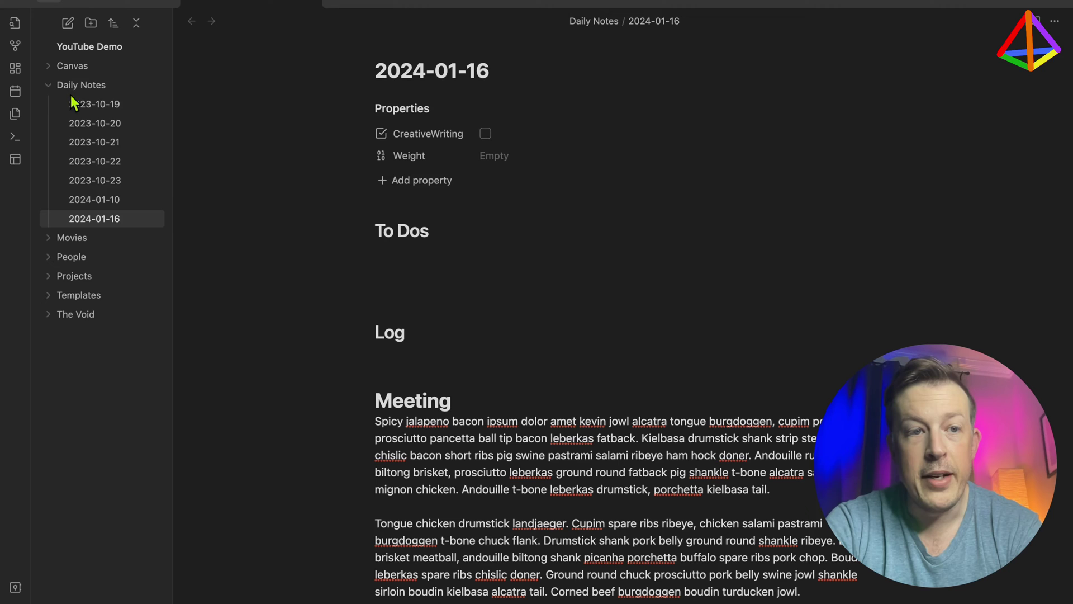
{"action": "left_click", "coordinate": [46, 85]}
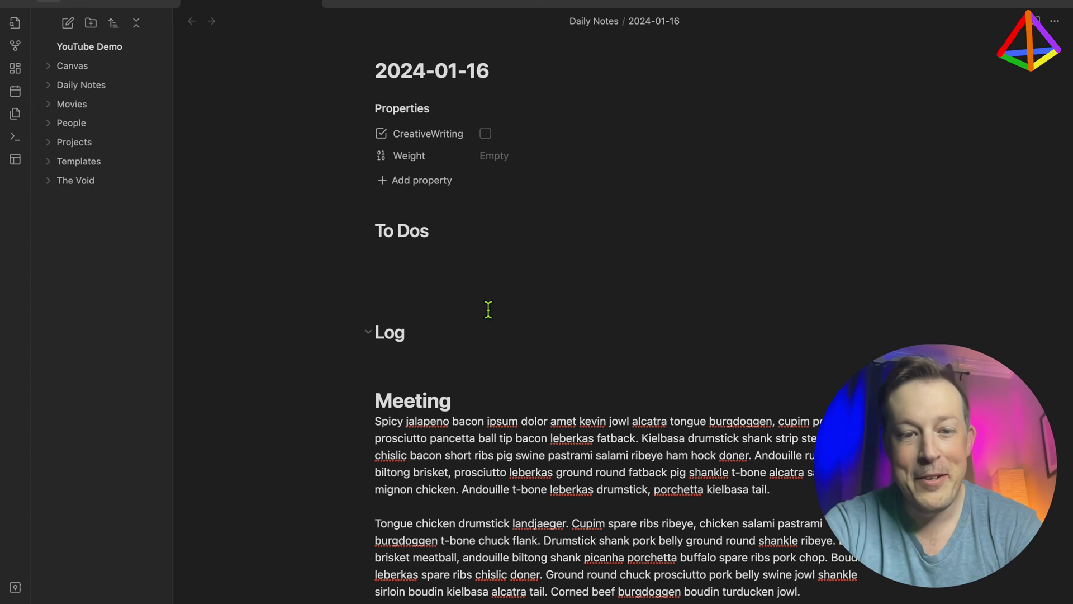
{"action": "scroll", "coordinate": [530, 398], "scroll_direction": "down", "scroll_amount": 5}
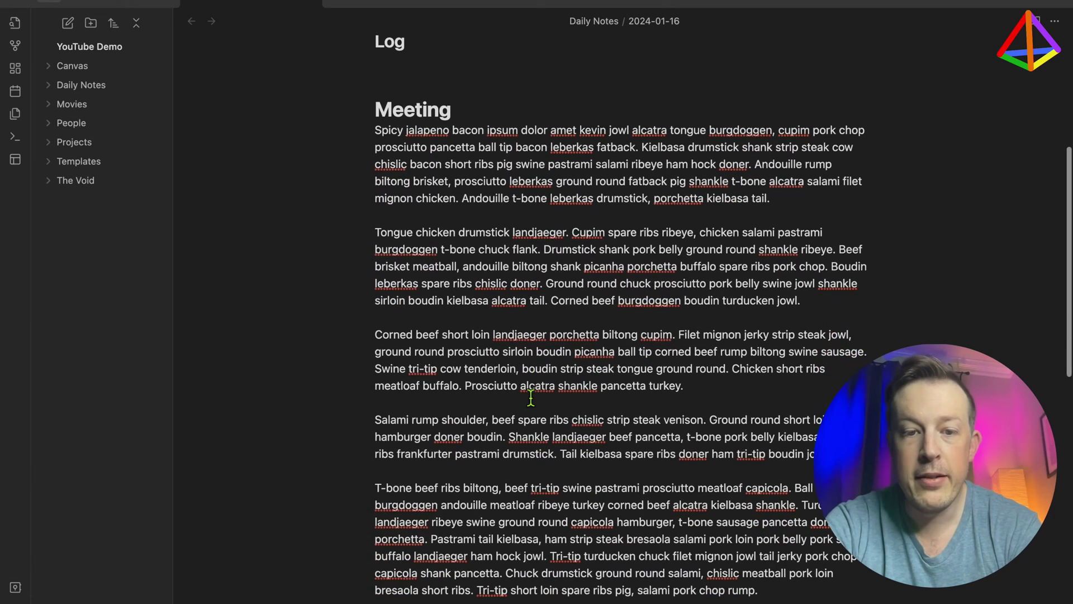
{"action": "scroll", "coordinate": [530, 398], "scroll_direction": "down", "scroll_amount": 6}
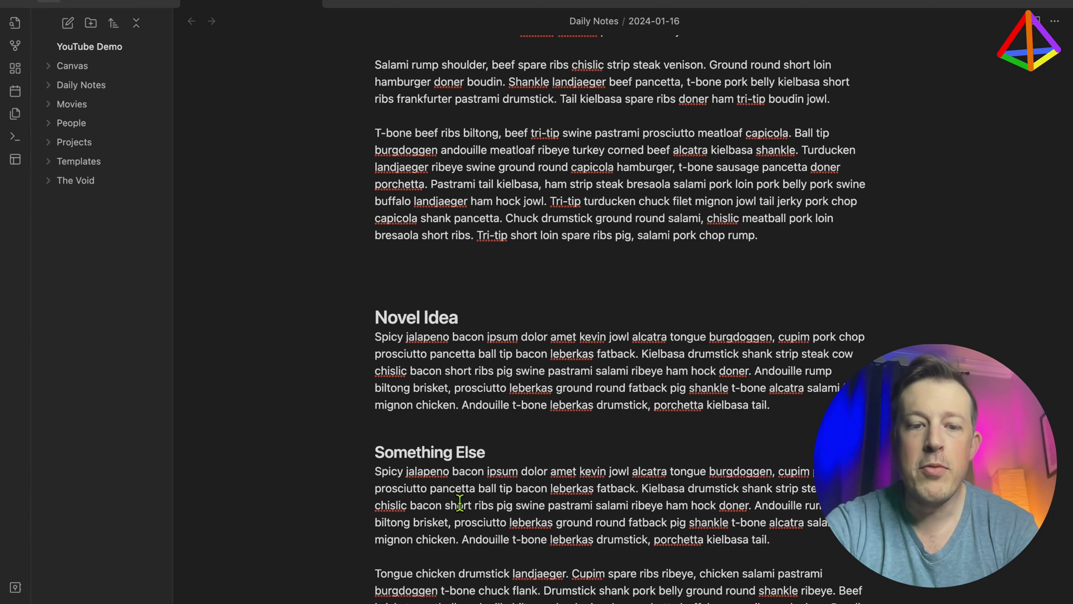
{"action": "scroll", "coordinate": [460, 502], "scroll_direction": "up", "scroll_amount": 7}
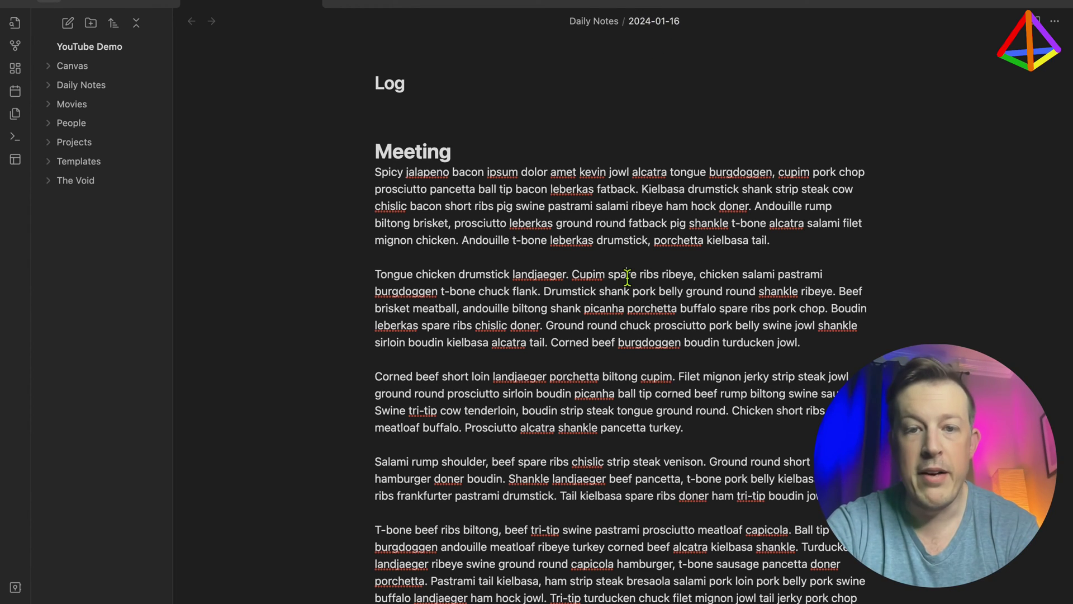
{"action": "scroll", "coordinate": [628, 278], "scroll_direction": "down", "scroll_amount": 8}
{"action": "scroll", "coordinate": [627, 277], "scroll_direction": "down", "scroll_amount": 2}
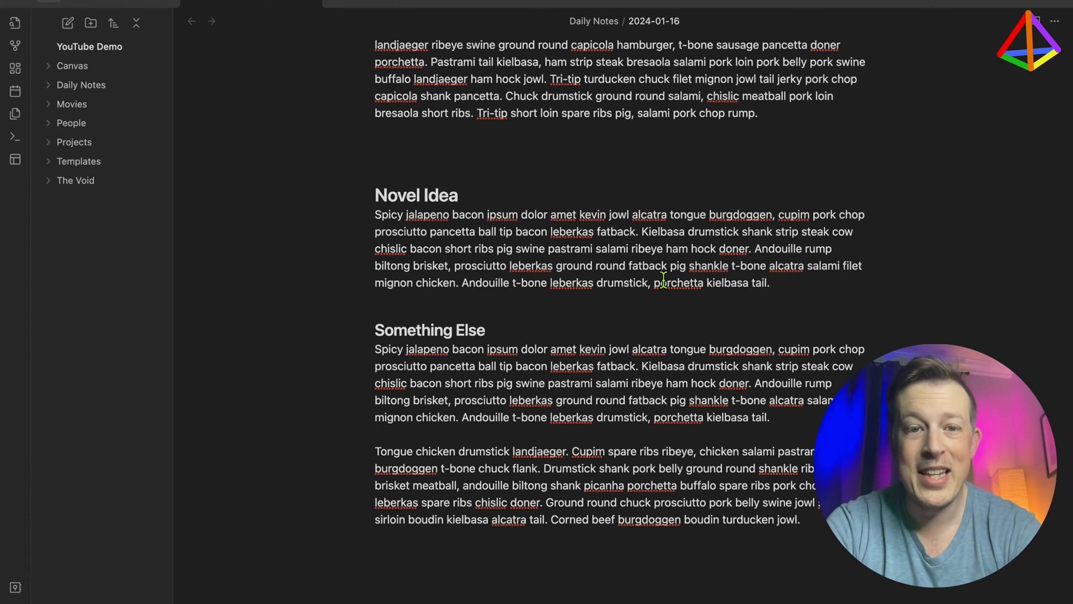
Cut the Novel Idea heading and paragraph and paste them into a new note titled 'Novel Idea'
{"action": "left_click_drag", "start_coordinate": [796, 283], "coordinate": [340, 183]}
{"action": "key", "text": "super+c"}
{"action": "key", "text": "BackSpace"}
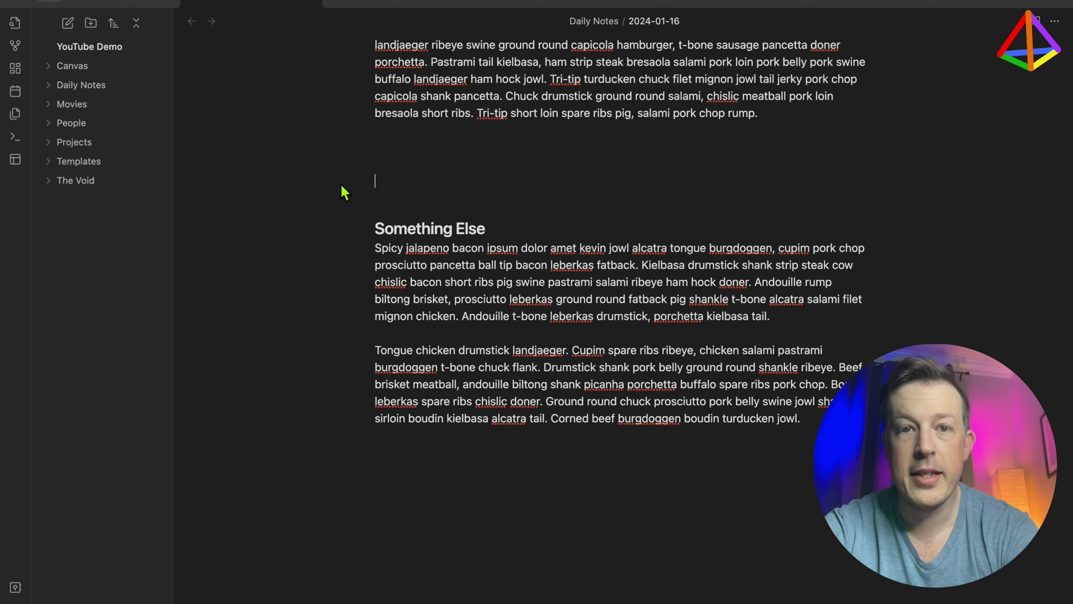
{"action": "key", "text": "super+n"}
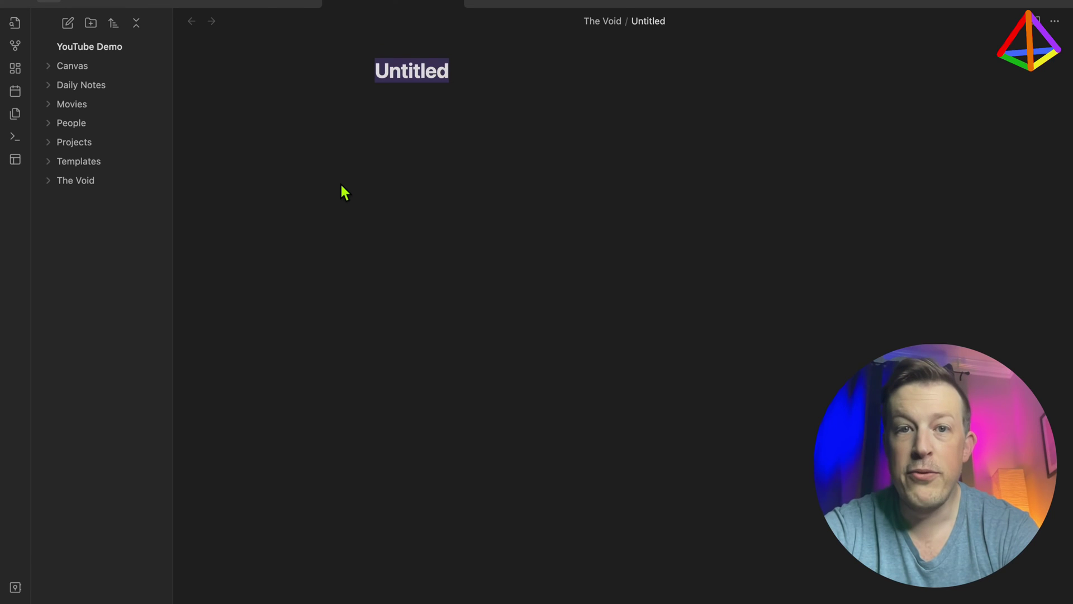
{"action": "type", "text": "Novel"}
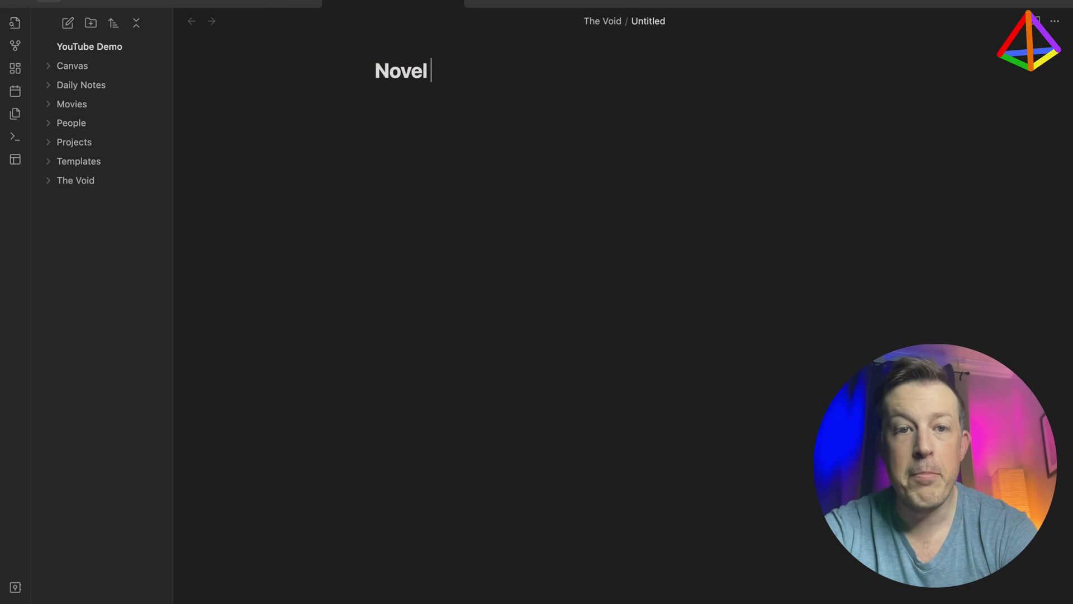
{"action": "type", "text": " Idea"}
{"action": "key", "text": "Return"}
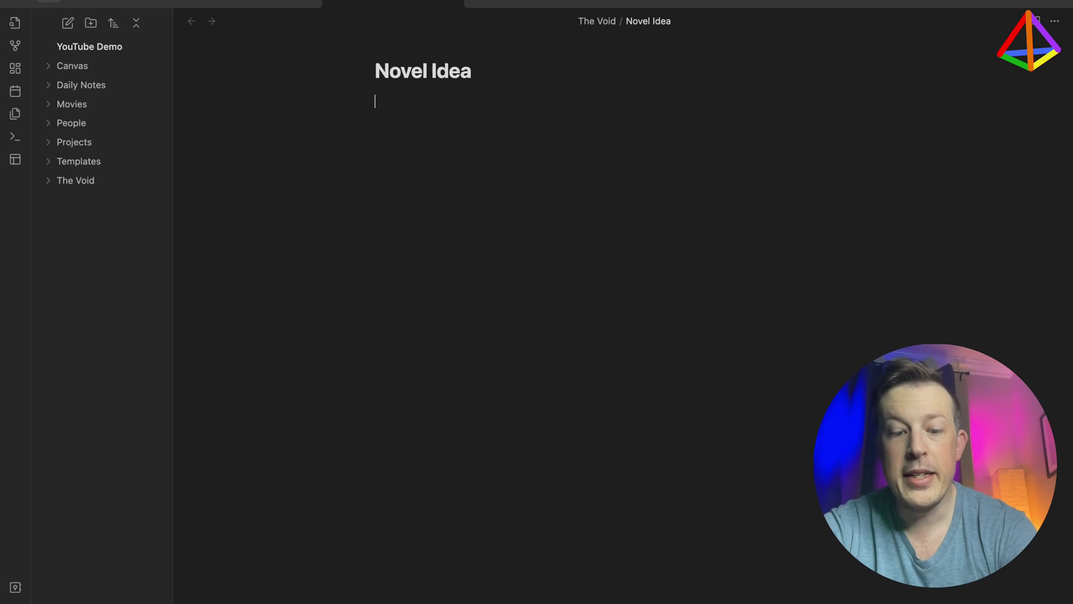
{"action": "key", "text": "super+v"}
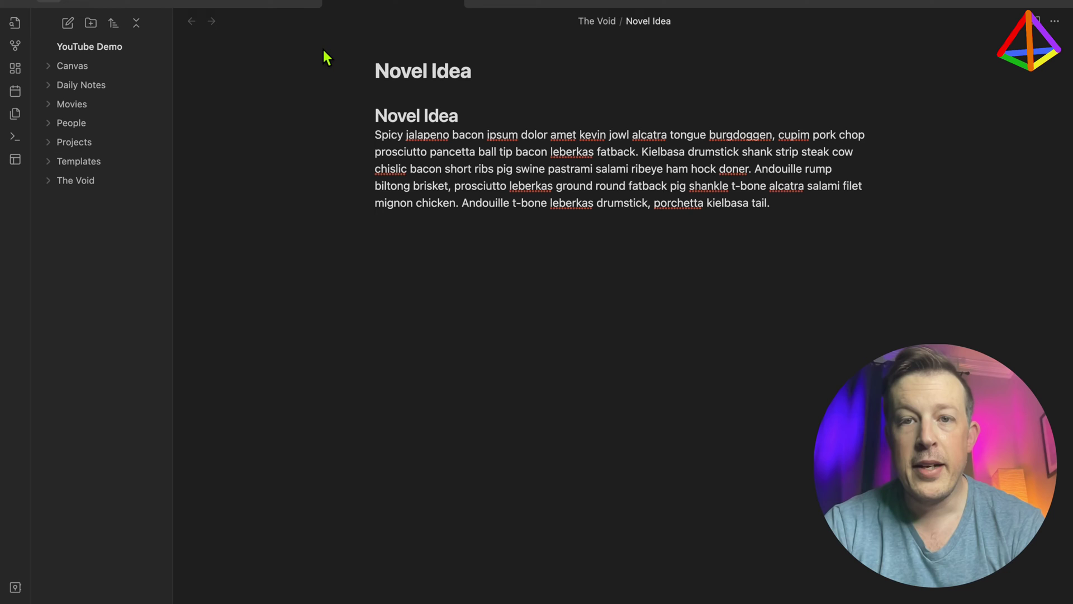
Return to the 2024-01-16 daily note and restore the Novel Idea section above Something Else
{"action": "left_click", "coordinate": [1055, 21]}
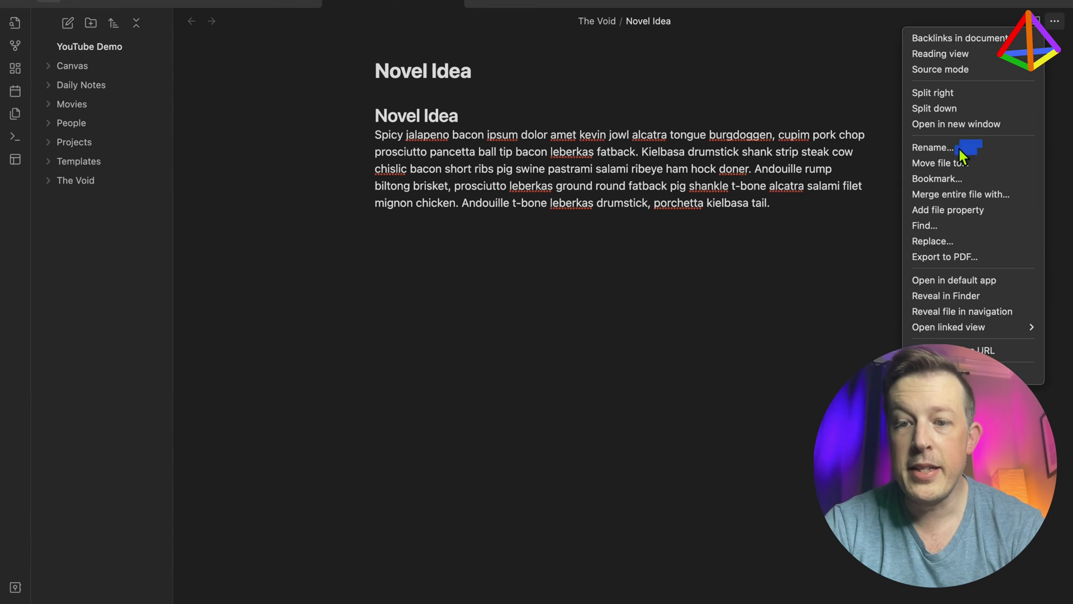
{"action": "left_click", "coordinate": [1026, 374]}
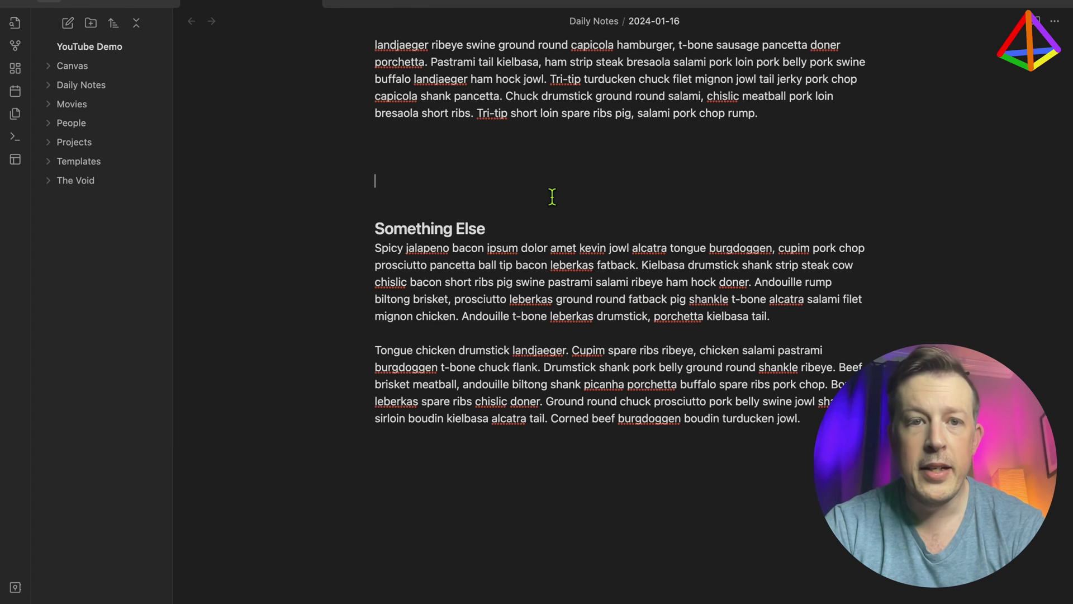
{"action": "key", "text": "ctrl+v"}
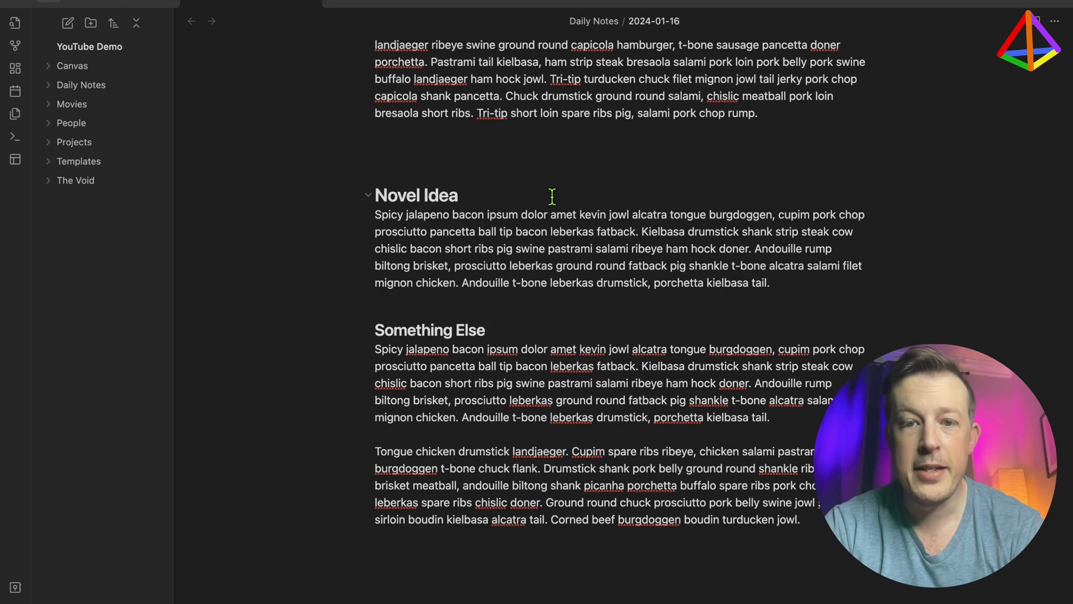
{"action": "left_click", "coordinate": [575, 137]}
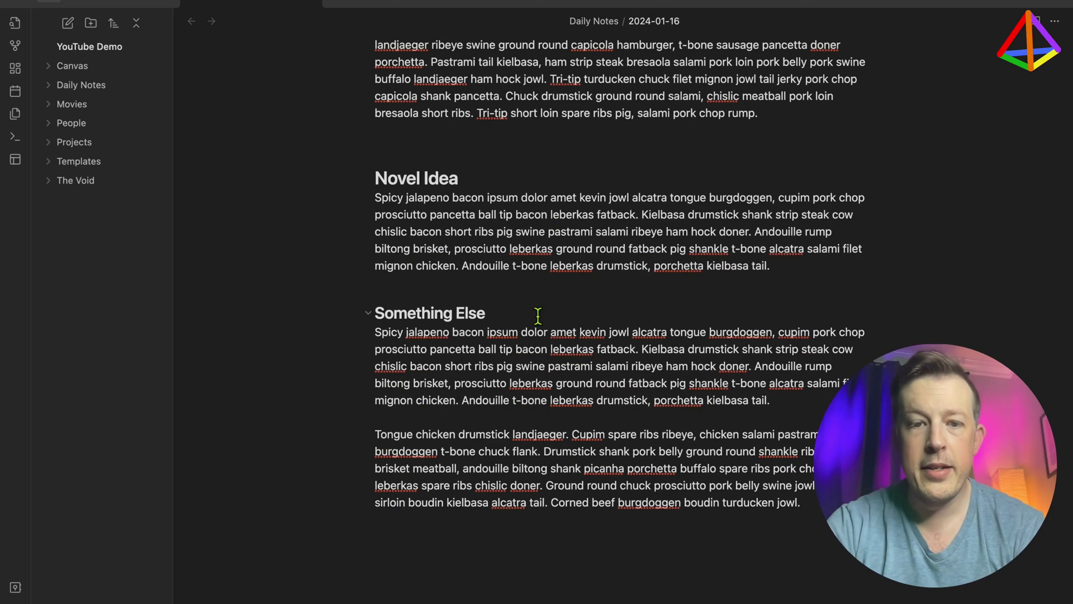
{"action": "scroll", "coordinate": [538, 316], "scroll_direction": "up", "scroll_amount": 7}
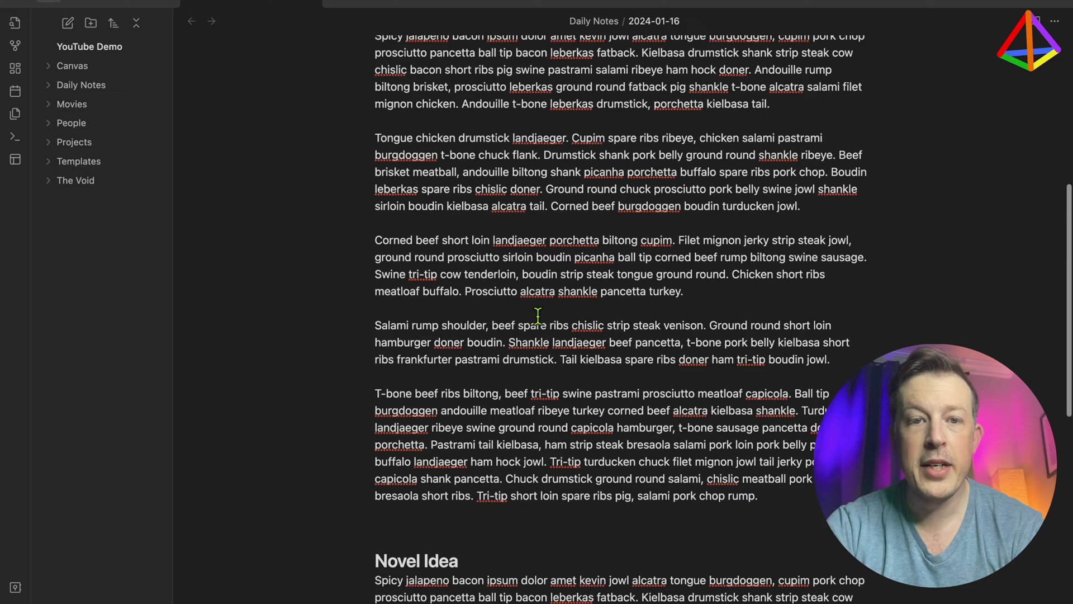
{"action": "scroll", "coordinate": [538, 316], "scroll_direction": "up", "scroll_amount": 2}
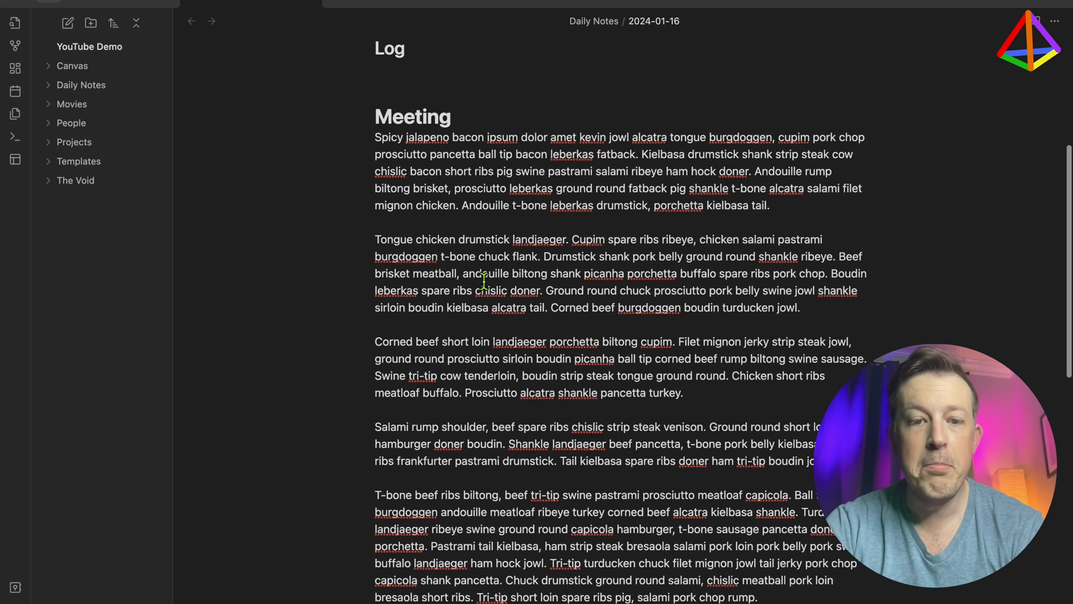
{"action": "scroll", "coordinate": [484, 279], "scroll_direction": "down", "scroll_amount": 1}
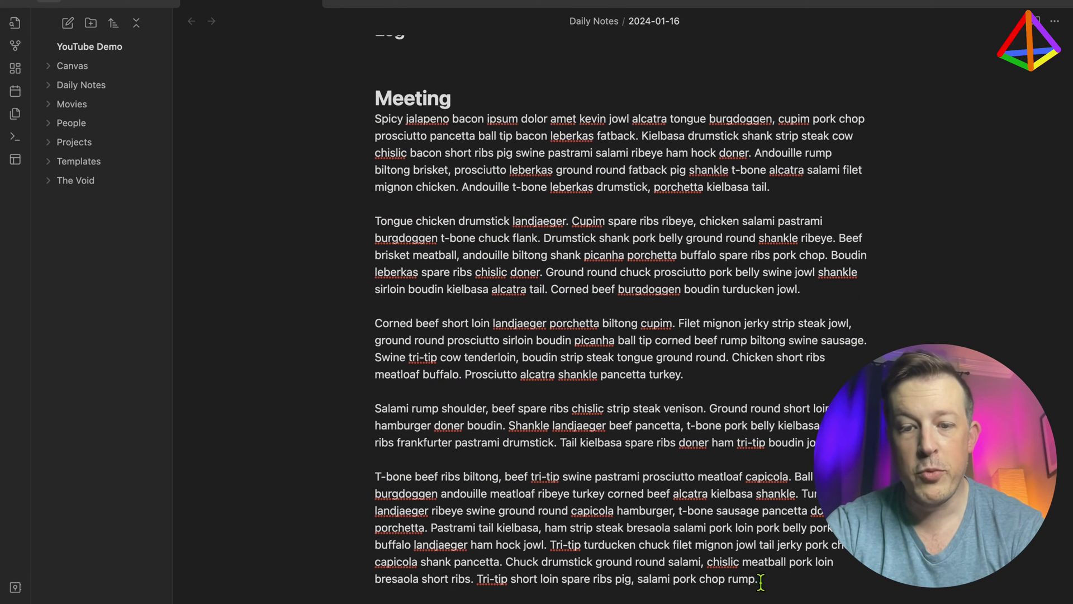
Select the whole Meeting section and choose Extract current selection… to name the note Meeting
{"action": "mouse_move", "coordinate": [761, 581]}
{"action": "left_mouse_down"}
{"action": "mouse_move", "coordinate": [548, 428]}
{"action": "mouse_move", "coordinate": [363, 95]}
{"action": "left_mouse_up"}
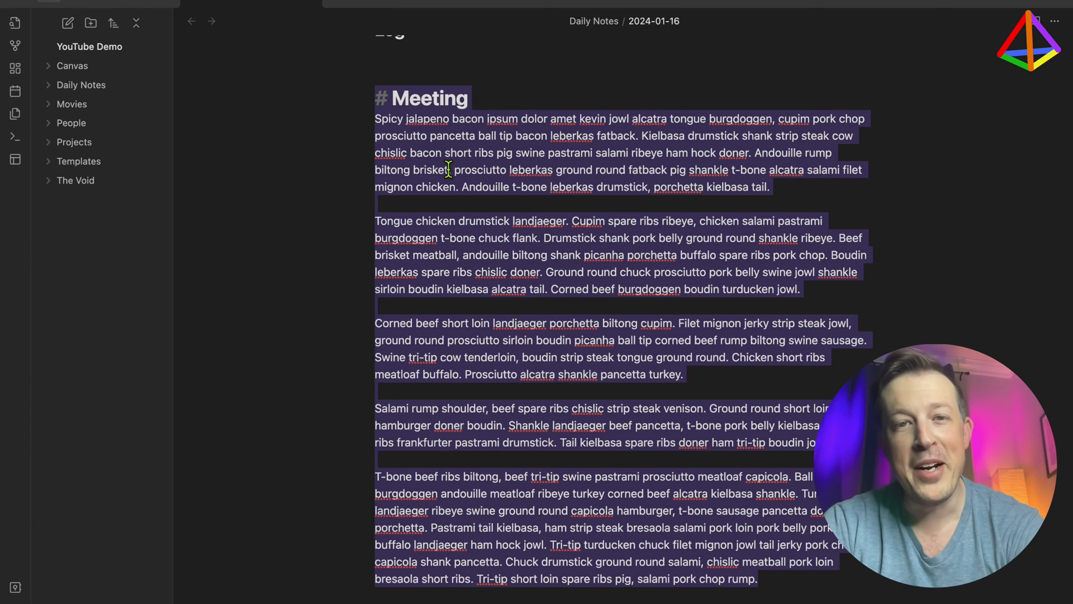
{"action": "right_click", "coordinate": [463, 161]}
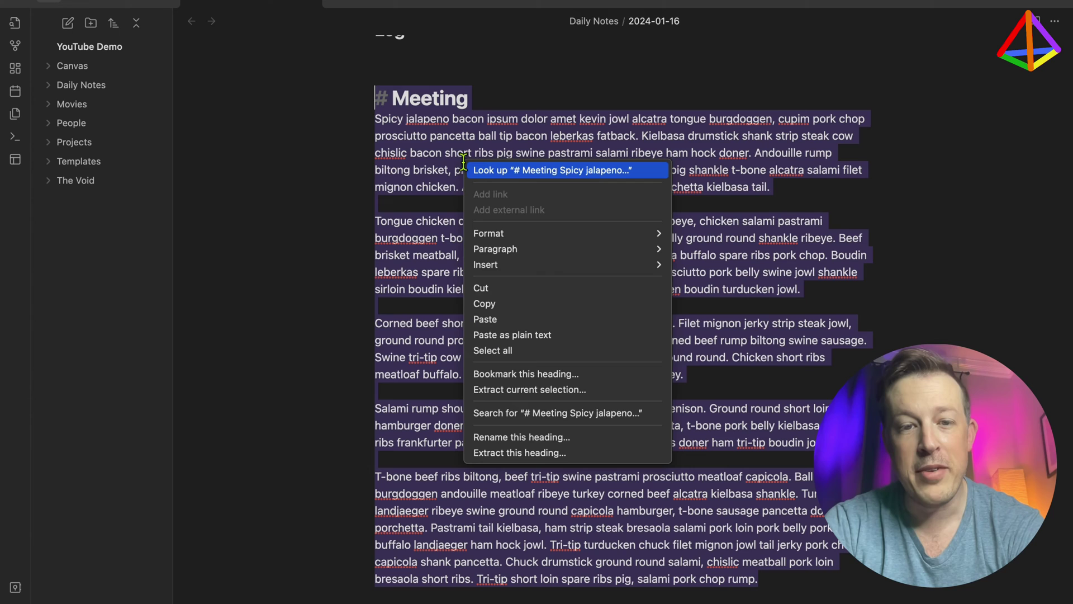
{"action": "left_click", "coordinate": [518, 390]}
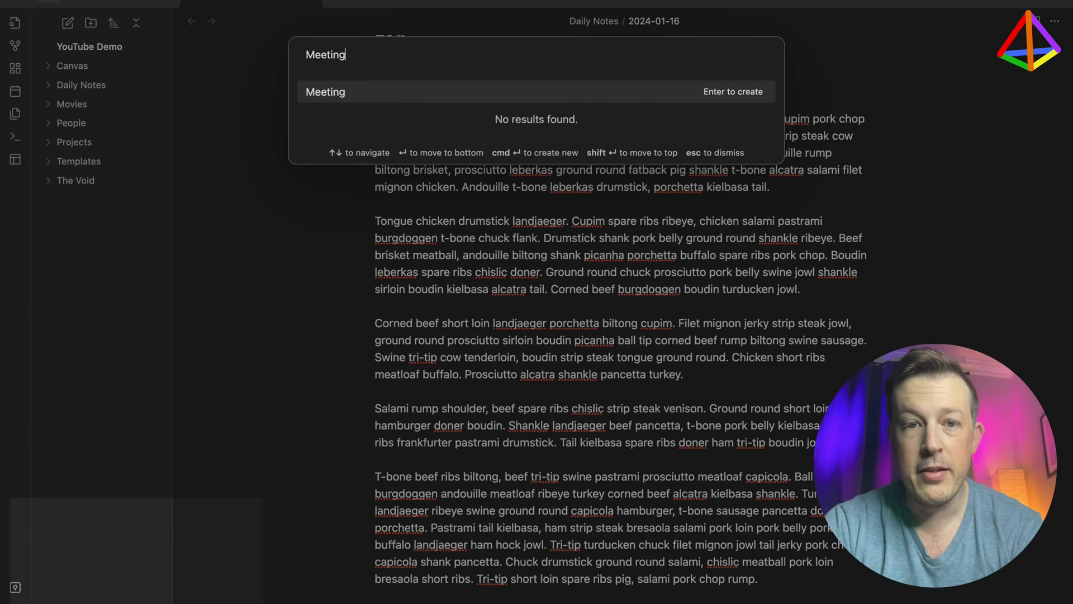
Confirm the Meeting note so a Meeting link replaces the section, then open that note
{"action": "key", "text": "Return"}
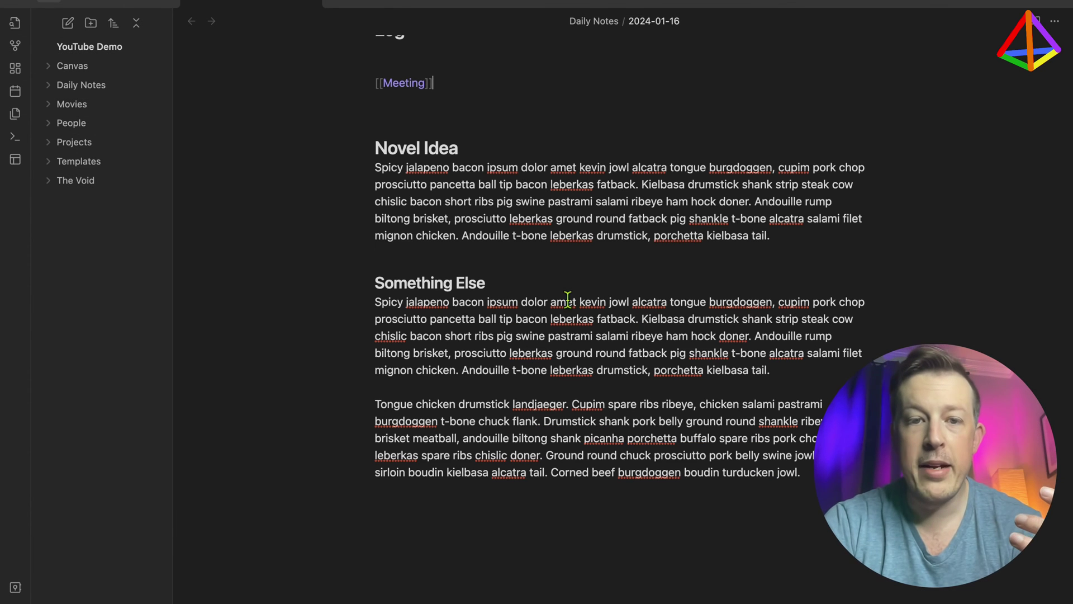
{"action": "scroll", "coordinate": [553, 269], "scroll_direction": "up", "scroll_amount": 2}
{"action": "scroll", "coordinate": [553, 268], "scroll_direction": "up", "scroll_amount": 3}
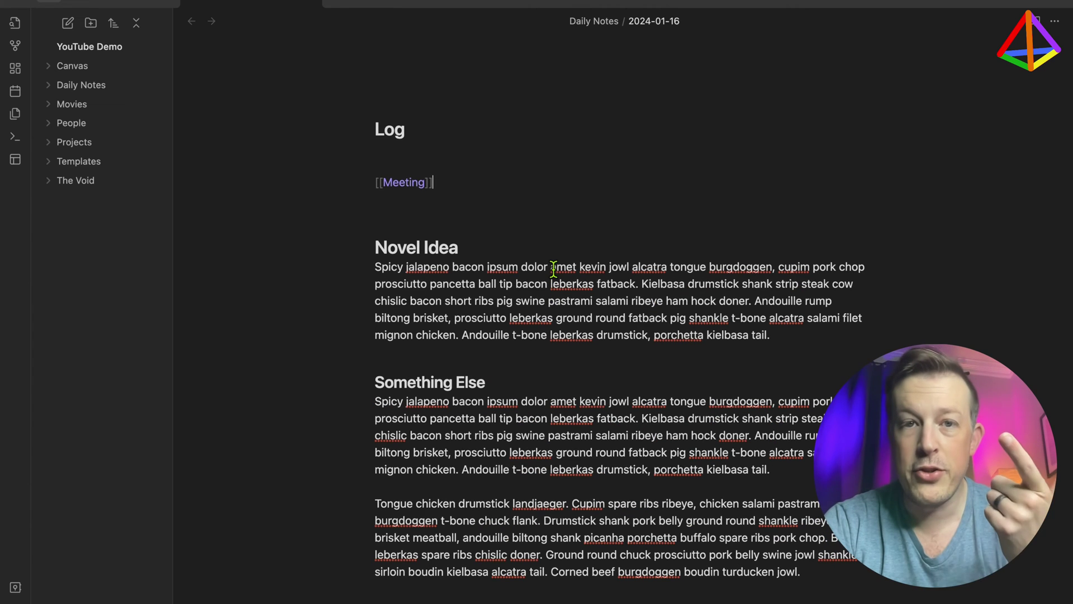
{"action": "scroll", "coordinate": [554, 268], "scroll_direction": "up", "scroll_amount": 2}
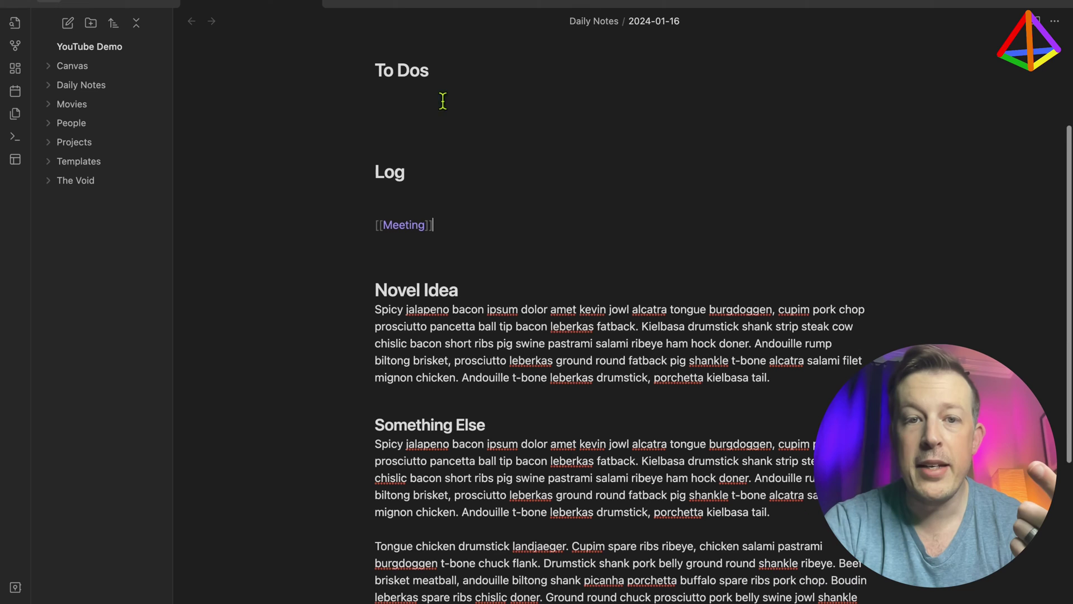
{"action": "left_click", "coordinate": [475, 193]}
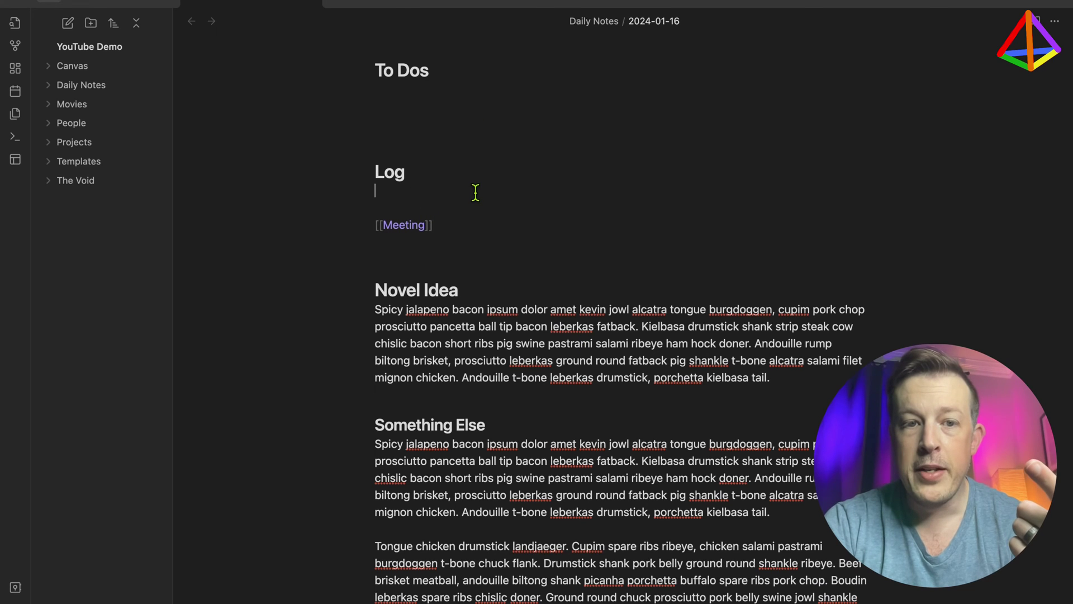
{"action": "left_click", "coordinate": [400, 229]}
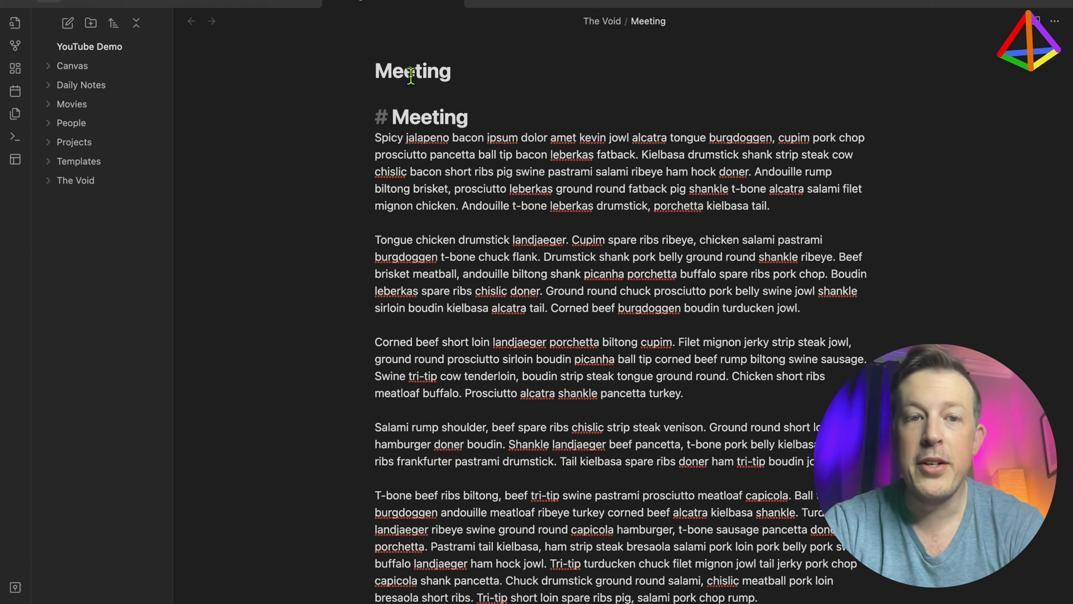
Select the Meeting note's inline title, then switch back to the 2024-01-16 daily note tab
{"action": "double_click", "coordinate": [389, 69]}
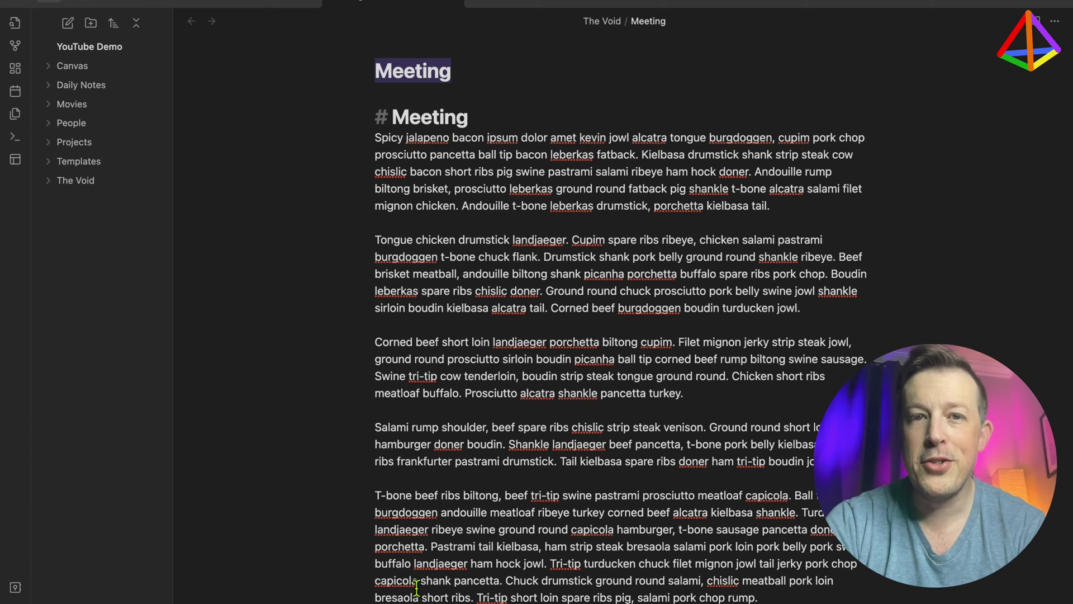
{"action": "left_click", "coordinate": [240, 7]}
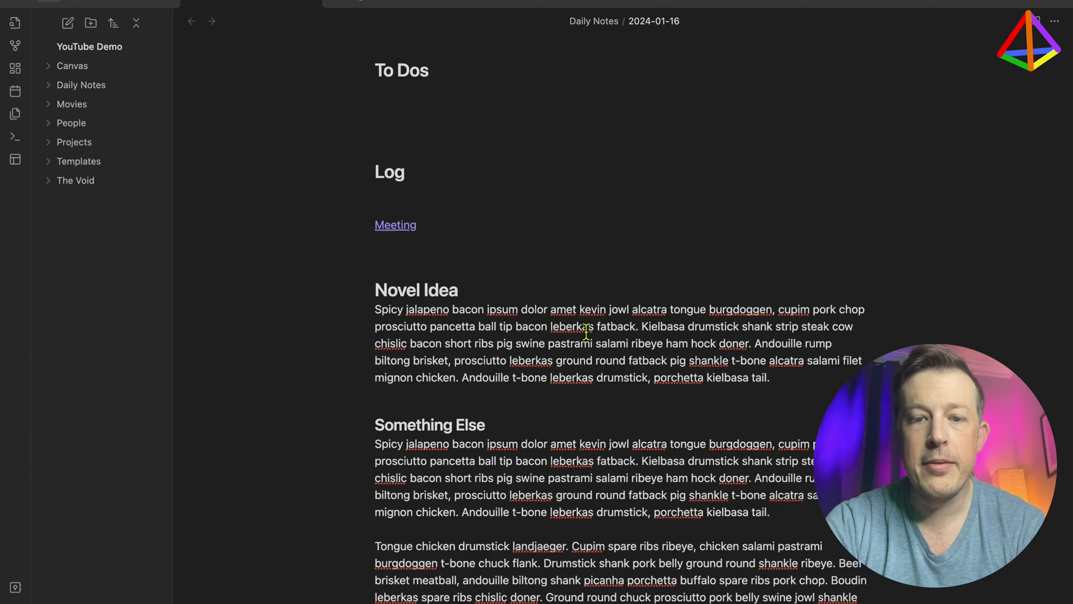
Extract the Novel Idea heading and paragraph into a Novel Idea note, leaving a link below Meeting
{"action": "left_click", "coordinate": [434, 262]}
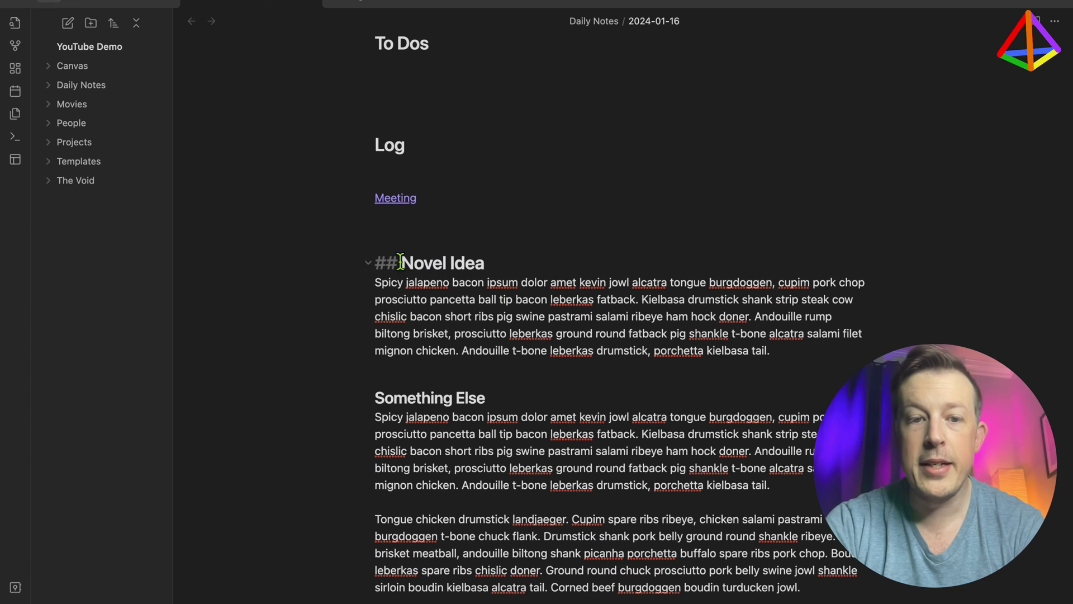
{"action": "left_click_drag", "start_coordinate": [398, 262], "coordinate": [376, 262]}
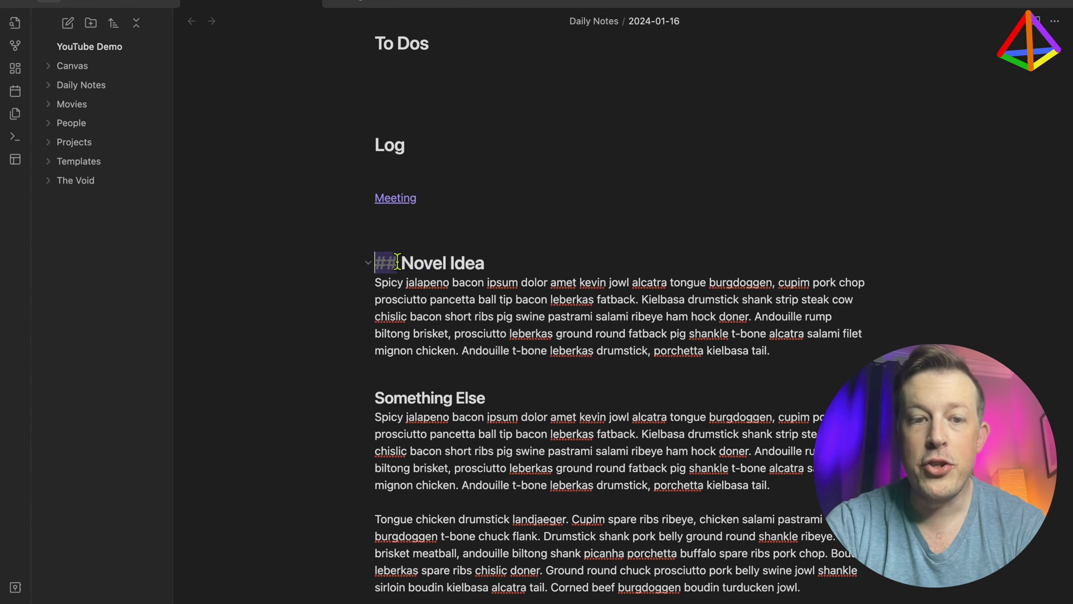
{"action": "left_click", "coordinate": [402, 263]}
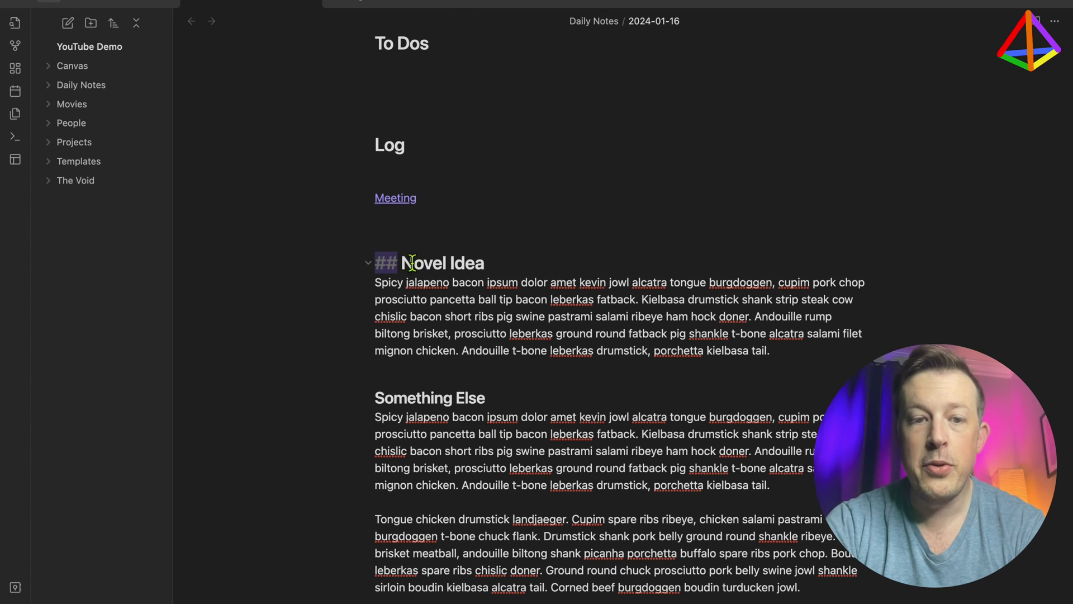
{"action": "left_click", "coordinate": [777, 354]}
{"action": "left_click_drag", "start_coordinate": [772, 351], "coordinate": [374, 263]}
{"action": "right_click", "coordinate": [466, 293]}
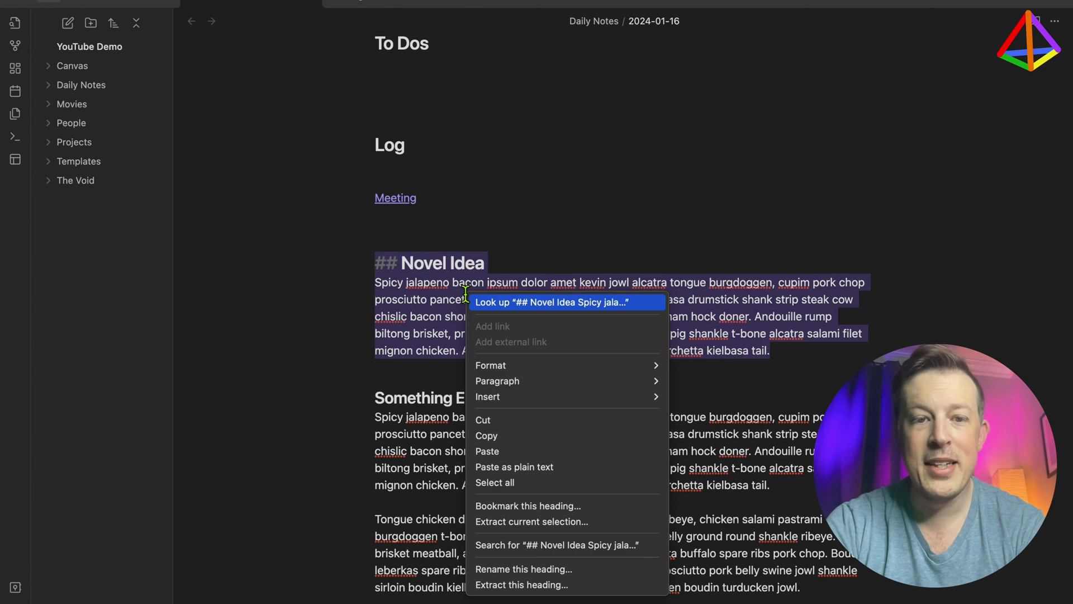
{"action": "left_click", "coordinate": [545, 521]}
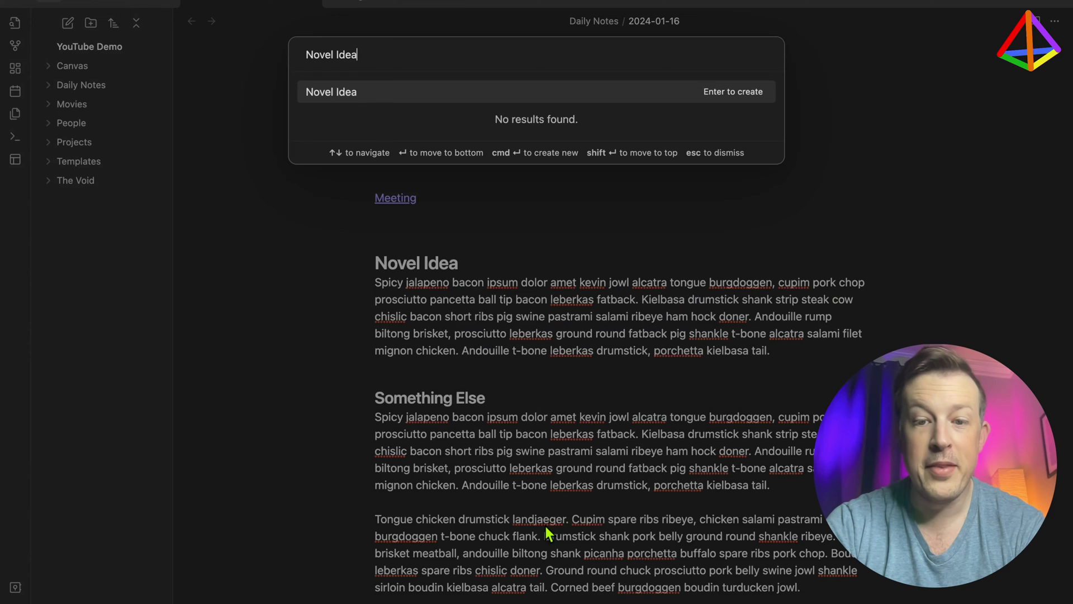
{"action": "key", "text": "Return"}
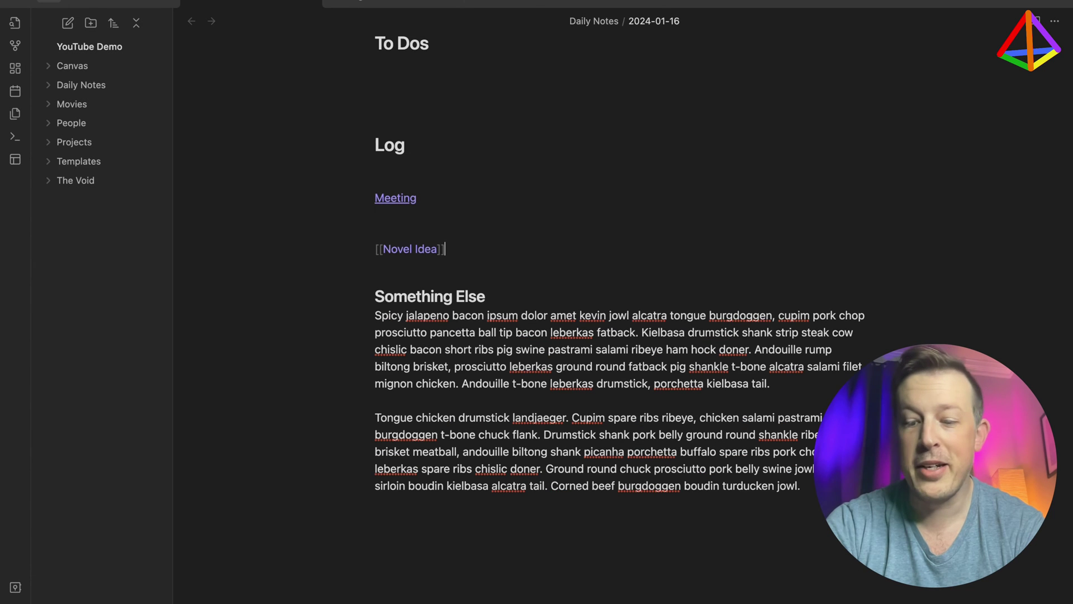
{"action": "left_click", "coordinate": [518, 296]}
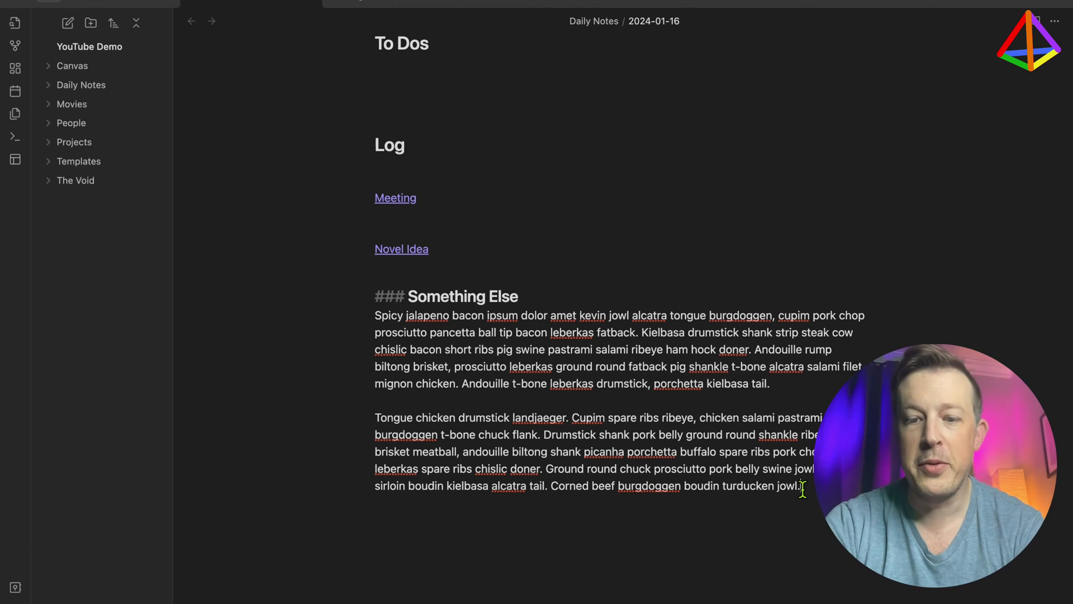
Extract the Something Else section into its own note and add an empty line below the three links
{"action": "left_click_drag", "start_coordinate": [802, 487], "coordinate": [334, 299]}
{"action": "right_click", "coordinate": [443, 310]}
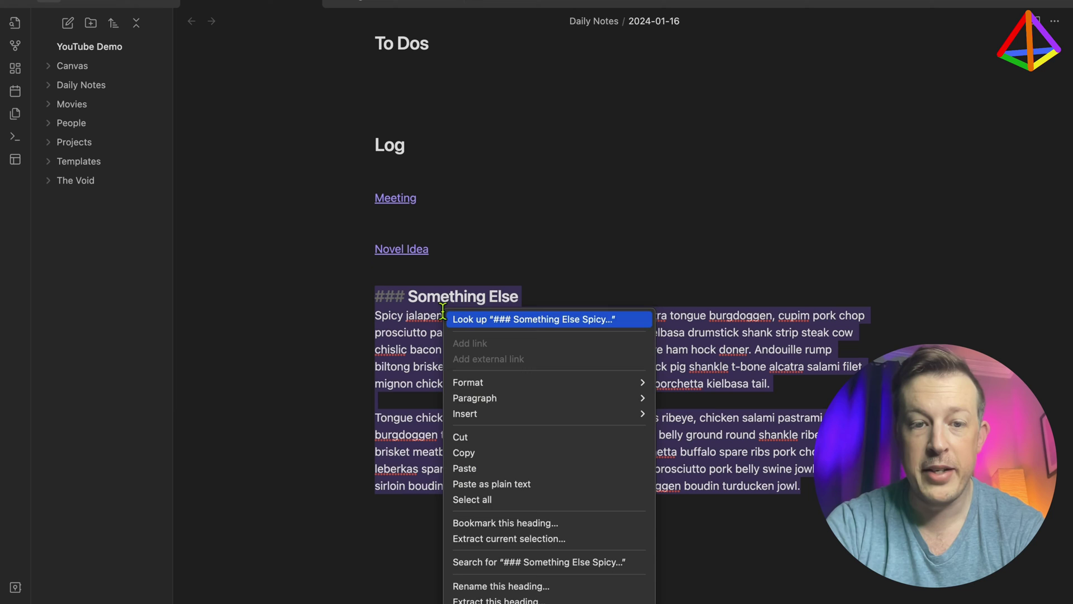
{"action": "left_click", "coordinate": [507, 539]}
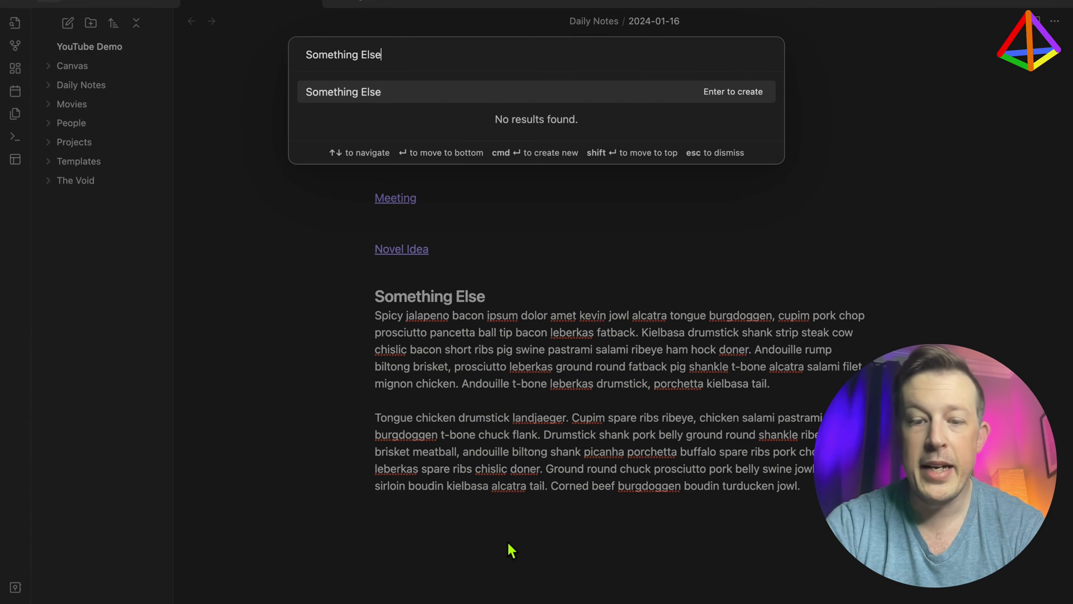
{"action": "key", "text": "Return"}
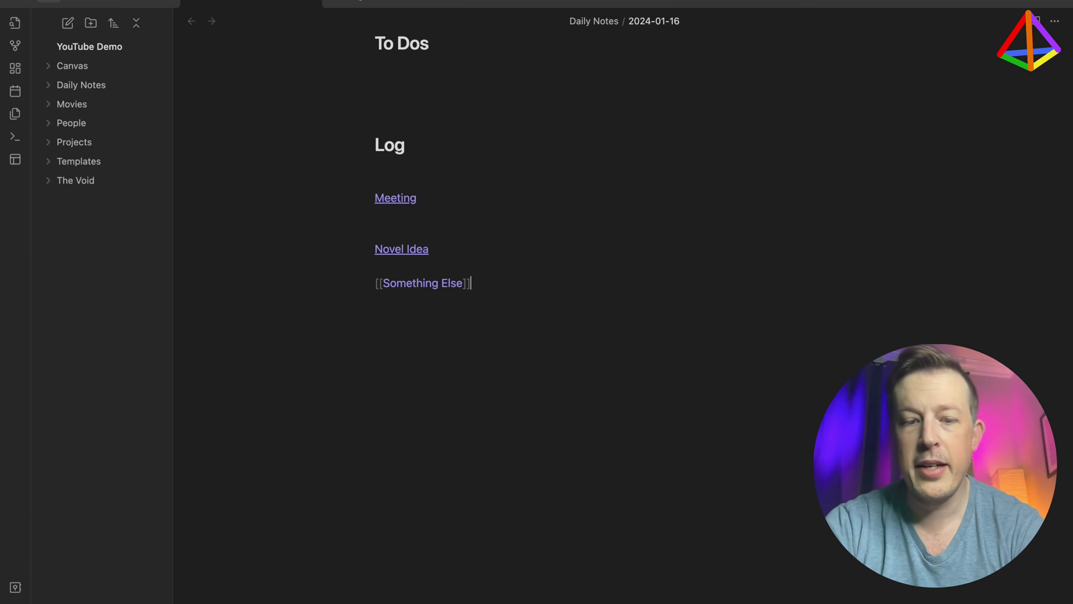
{"action": "key", "text": "Return"}
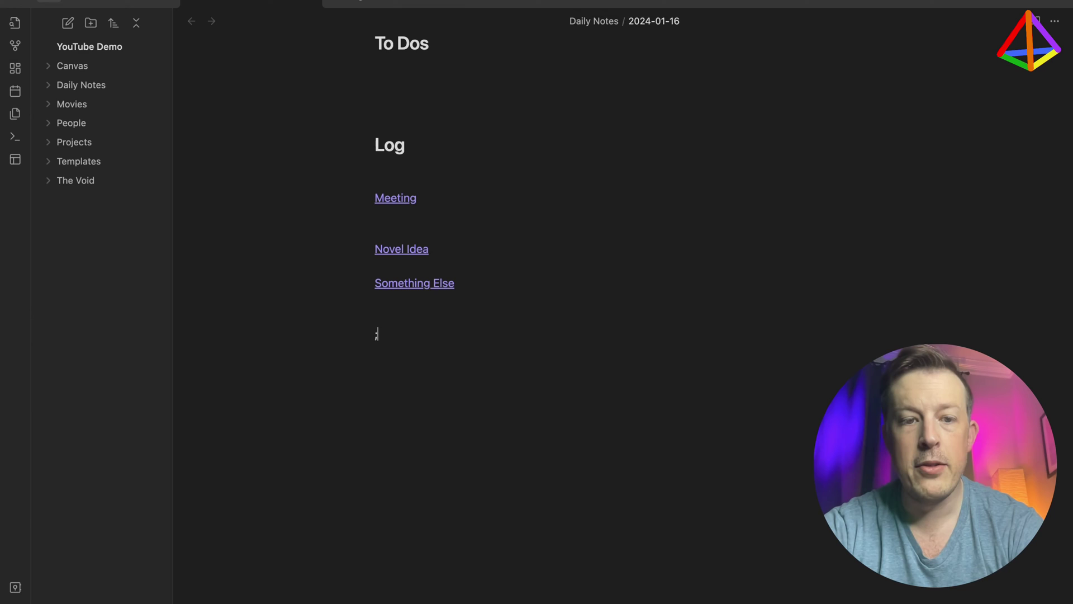
Generate text with ';bacon', extract two paragraphs into 'Fancy New Note Here', and open that note
{"action": "type", "text": ";bacon"}
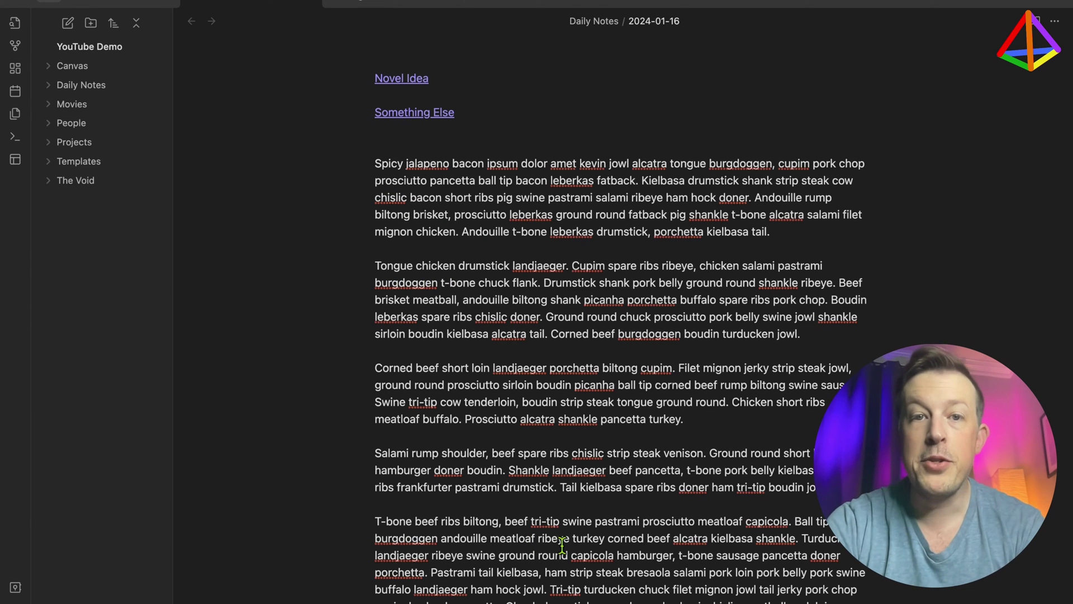
{"action": "left_click_drag", "start_coordinate": [802, 334], "coordinate": [375, 146]}
{"action": "right_click", "coordinate": [415, 170]}
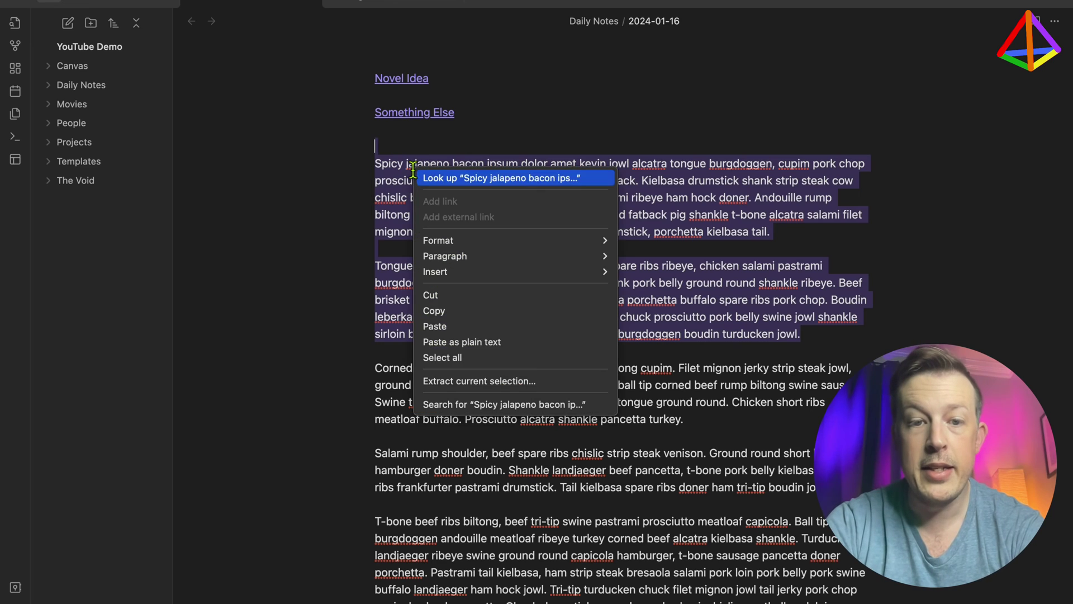
{"action": "left_click", "coordinate": [468, 381]}
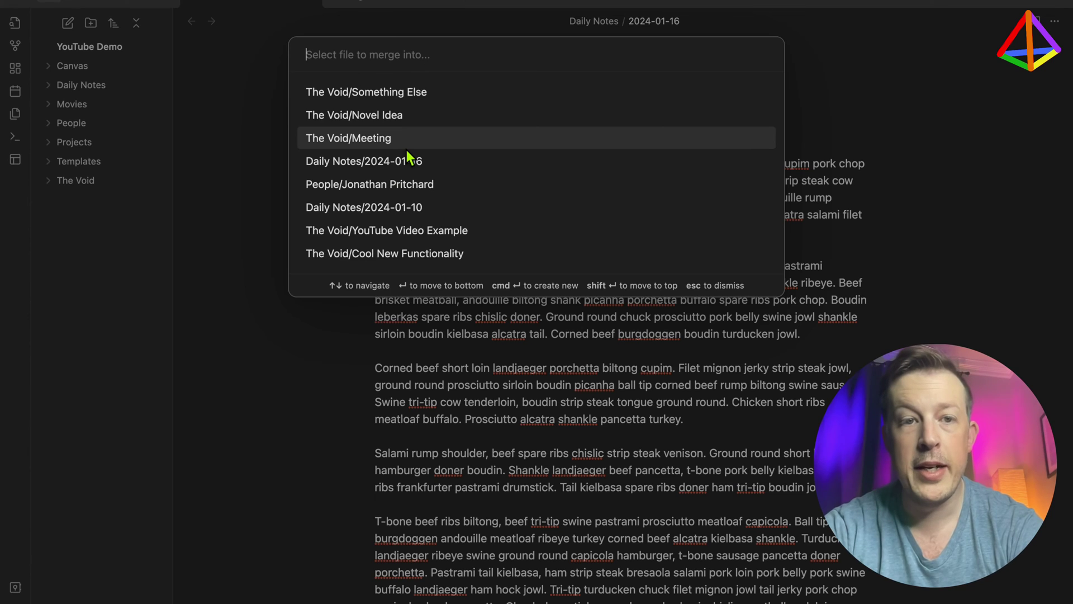
{"action": "type", "text": "Fancy New"}
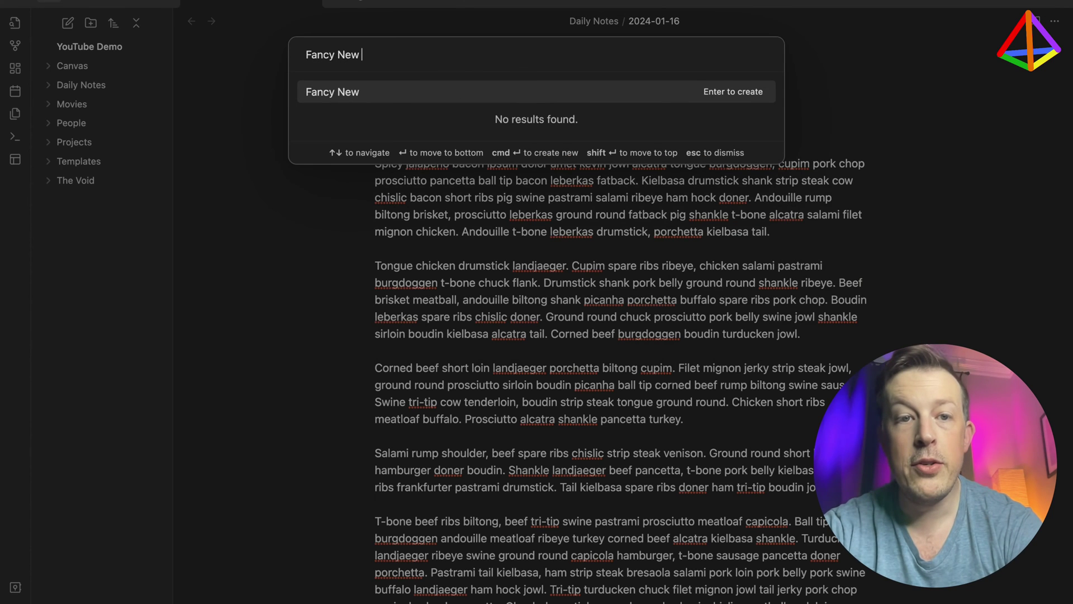
{"action": "type", "text": " Note Here"}
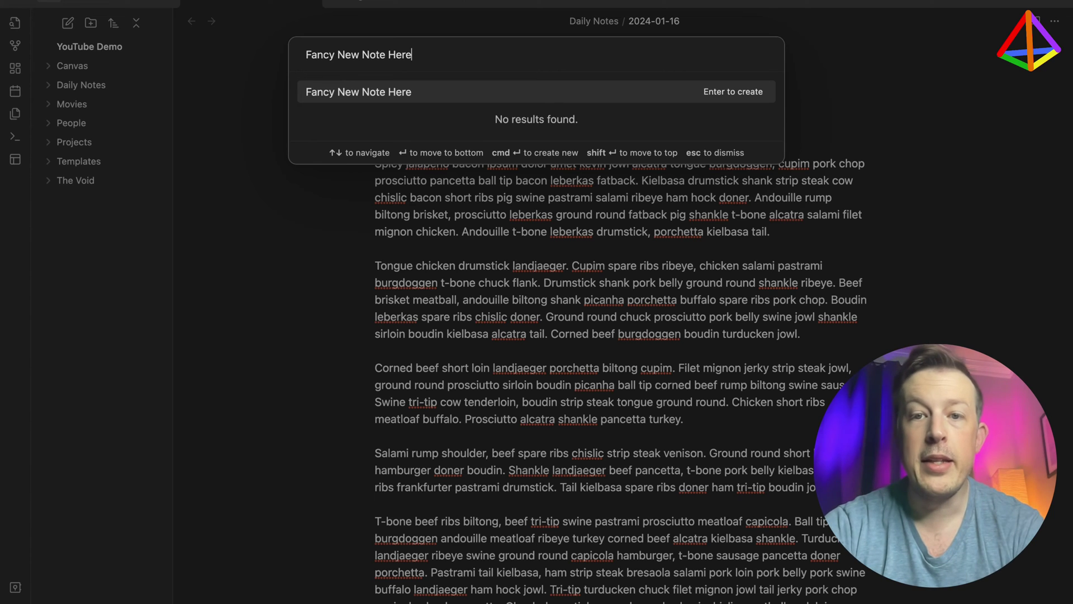
{"action": "key", "text": "Return"}
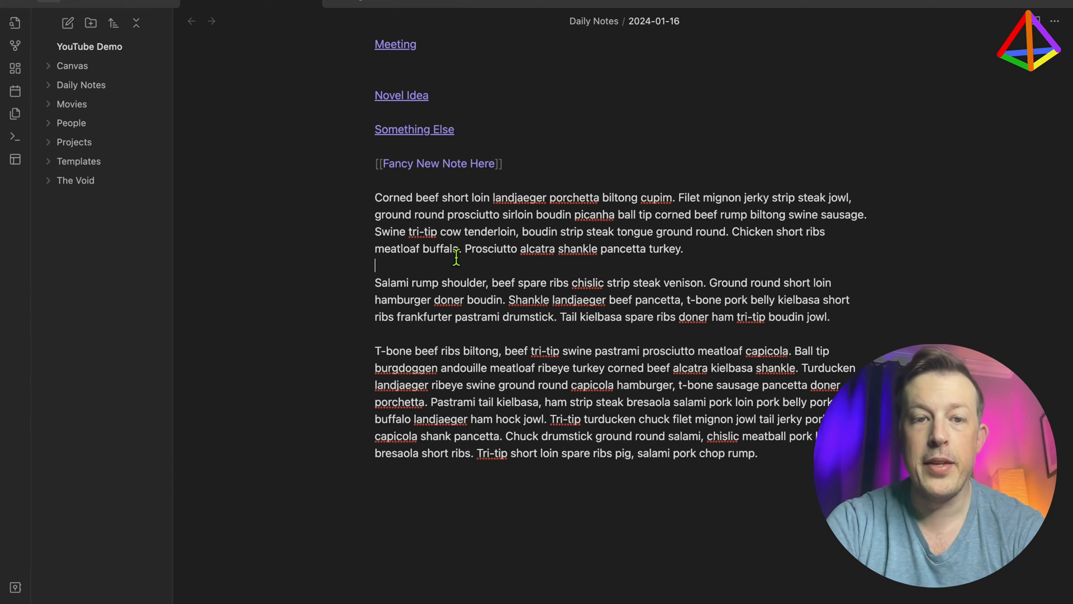
{"action": "left_click", "coordinate": [453, 165]}
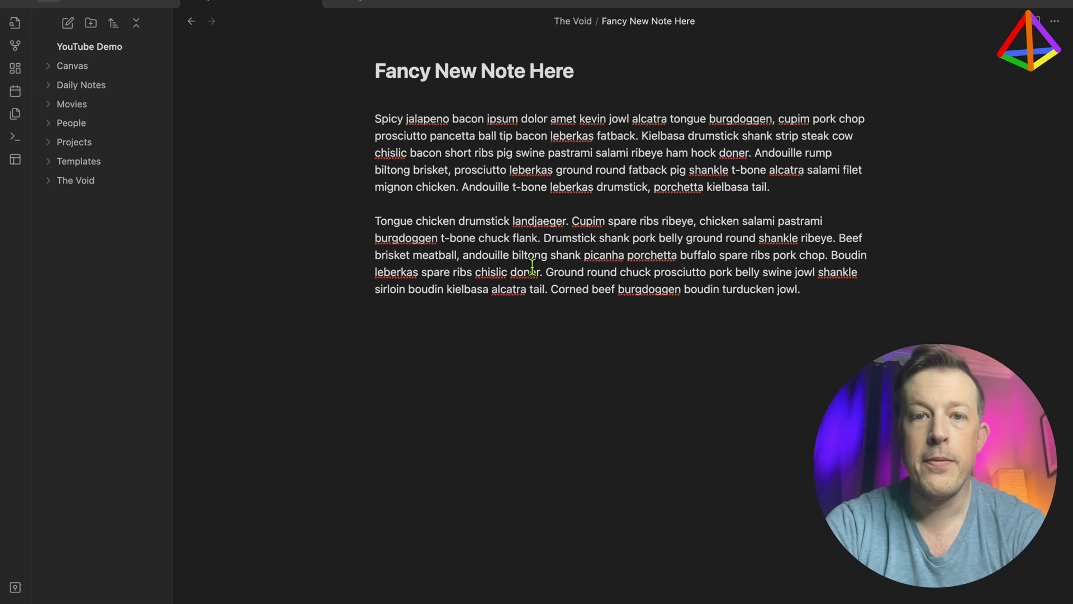
From the 2024-01-16 daily note, follow the Meeting link to open the Meeting note
{"action": "left_click", "coordinate": [191, 23]}
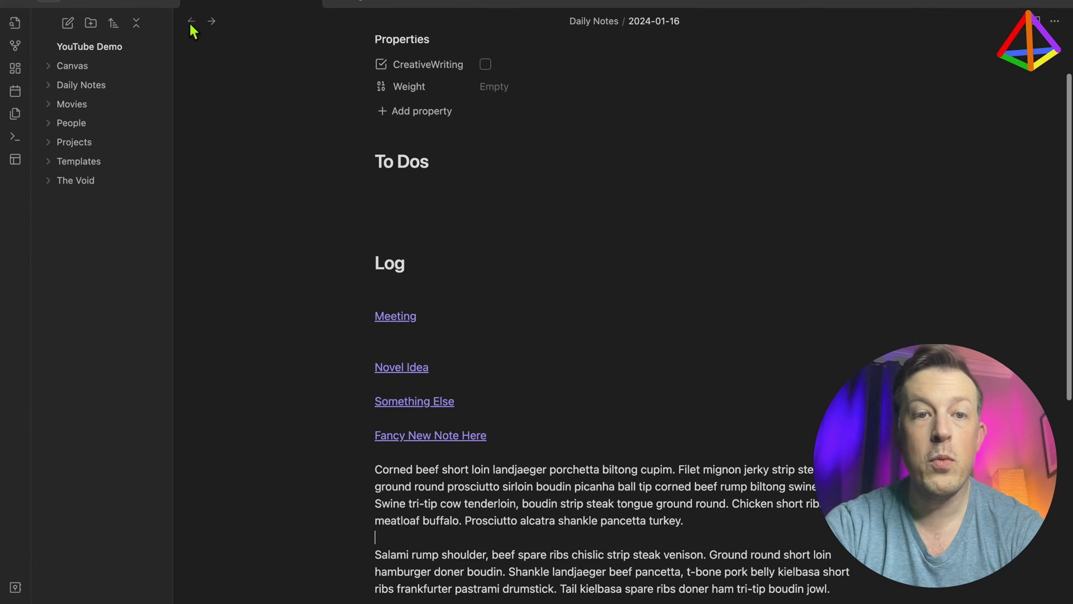
{"action": "scroll", "coordinate": [496, 234], "scroll_direction": "down", "scroll_amount": 2}
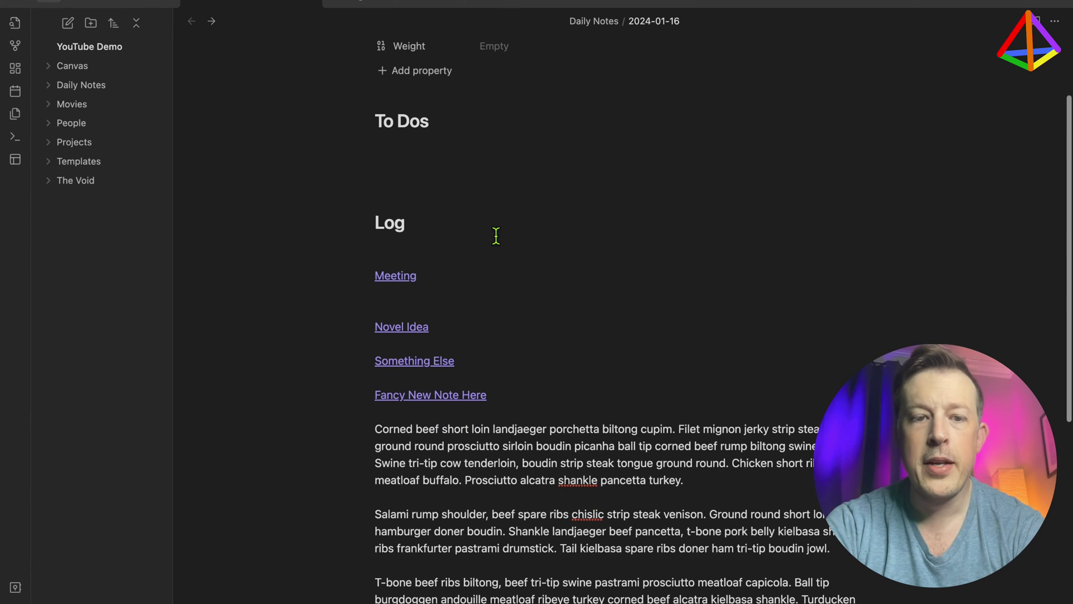
{"action": "left_click", "coordinate": [398, 278]}
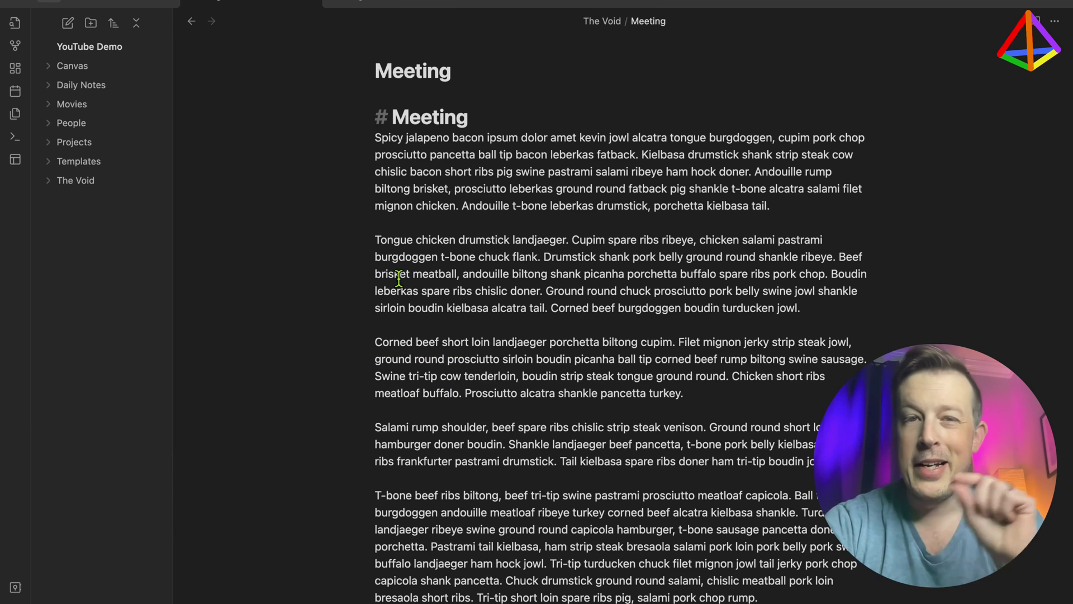
{"action": "left_click", "coordinate": [579, 183]}
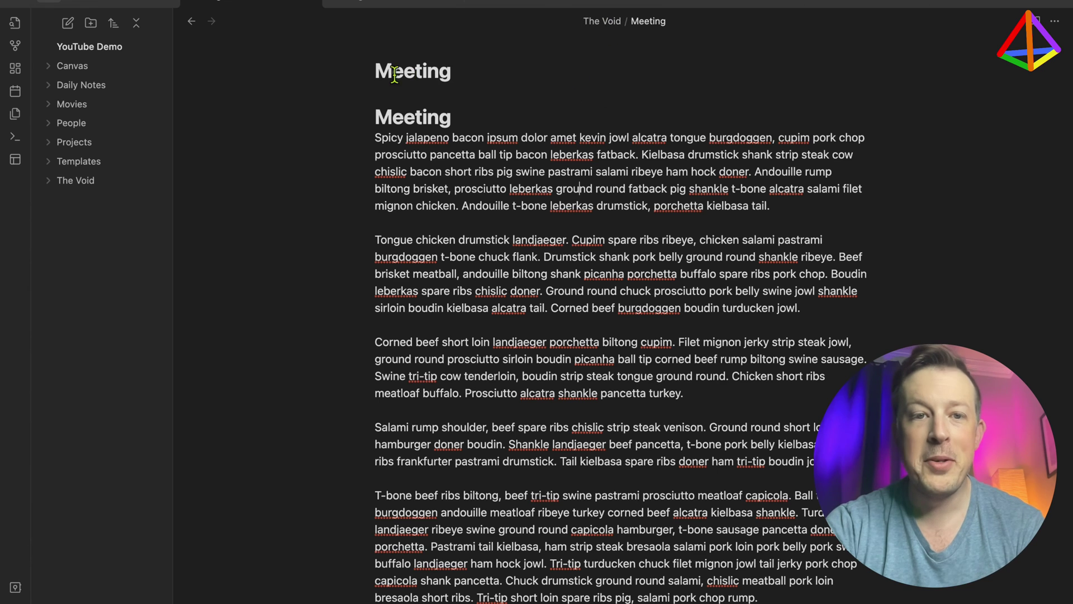
{"action": "left_click", "coordinate": [402, 121]}
{"action": "left_click", "coordinate": [415, 71]}
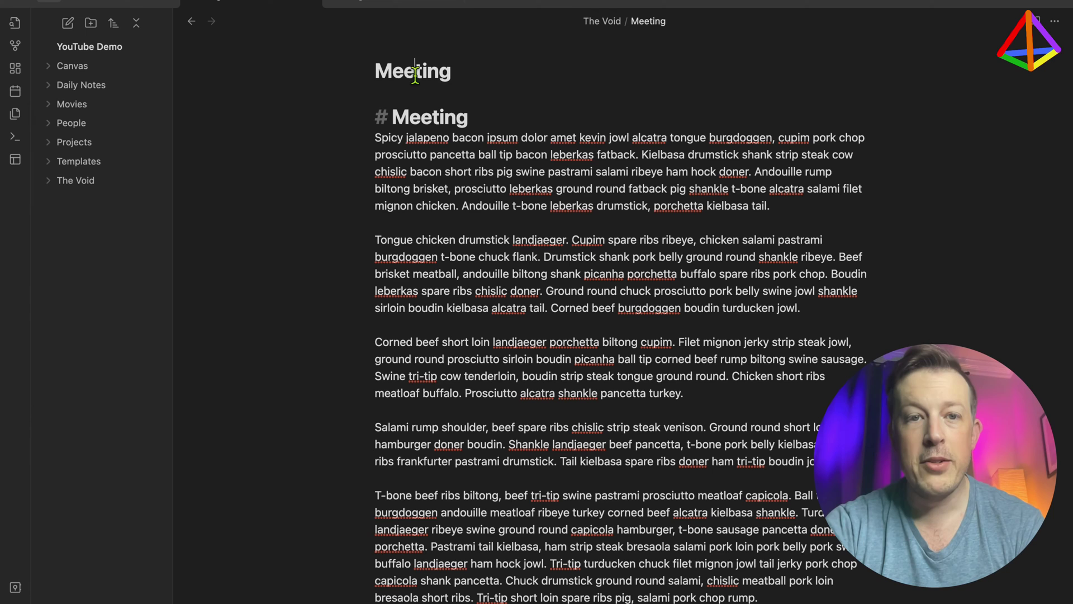
Fold and unfold the Meeting heading section twice to hide and reveal its text
{"action": "triple_click", "coordinate": [419, 116]}
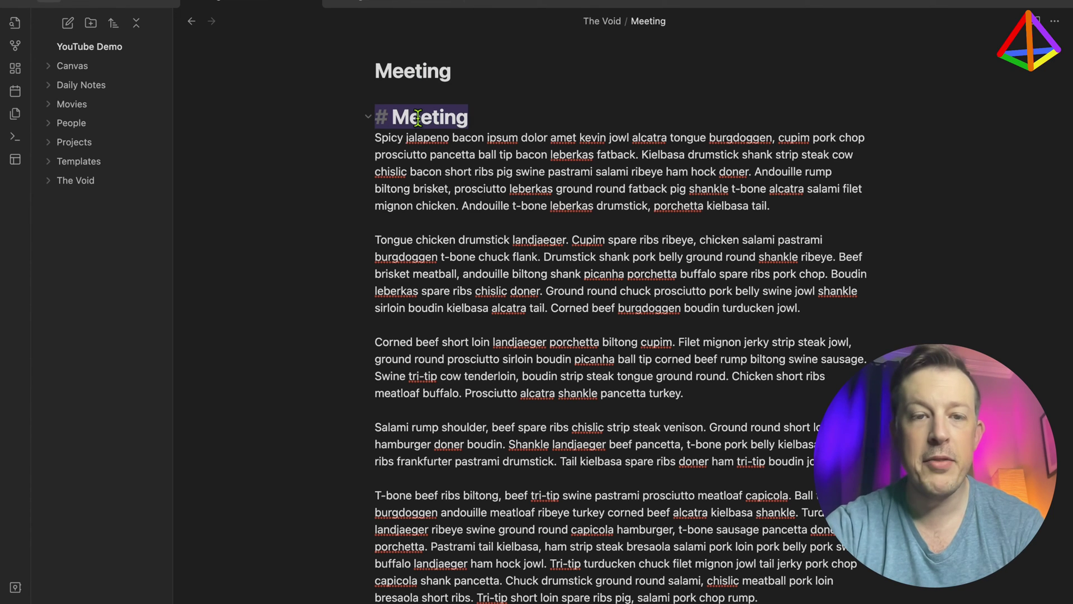
{"action": "key", "text": "Left"}
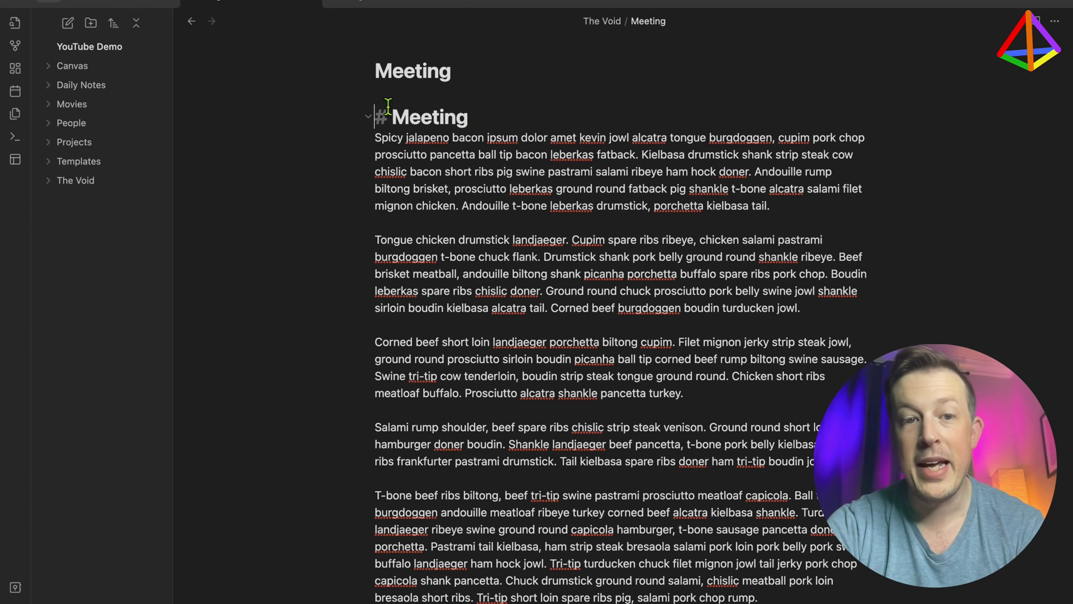
{"action": "left_click", "coordinate": [368, 117]}
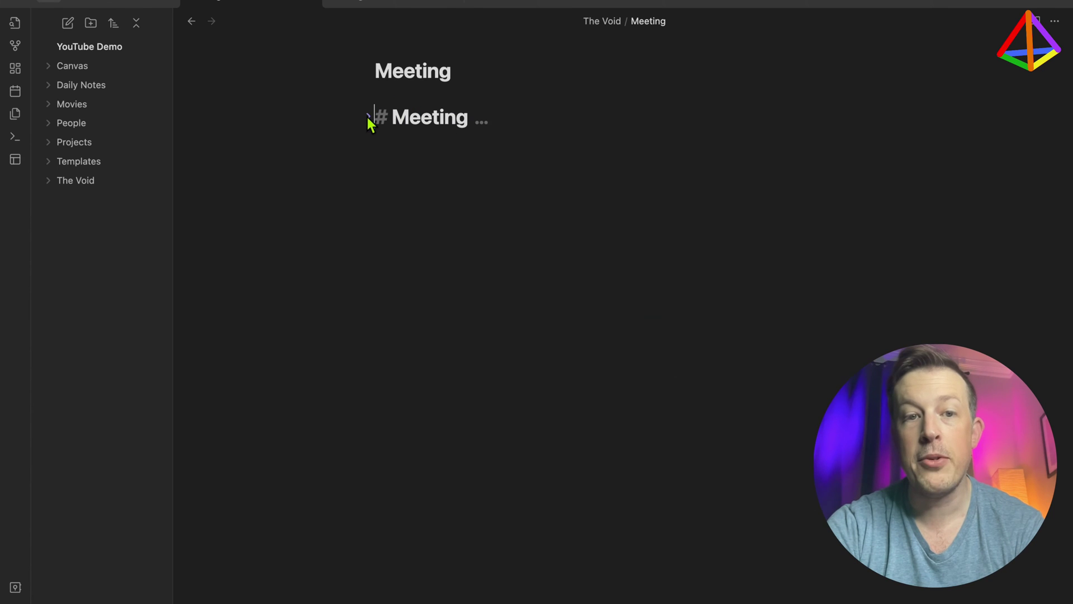
{"action": "left_click", "coordinate": [368, 117]}
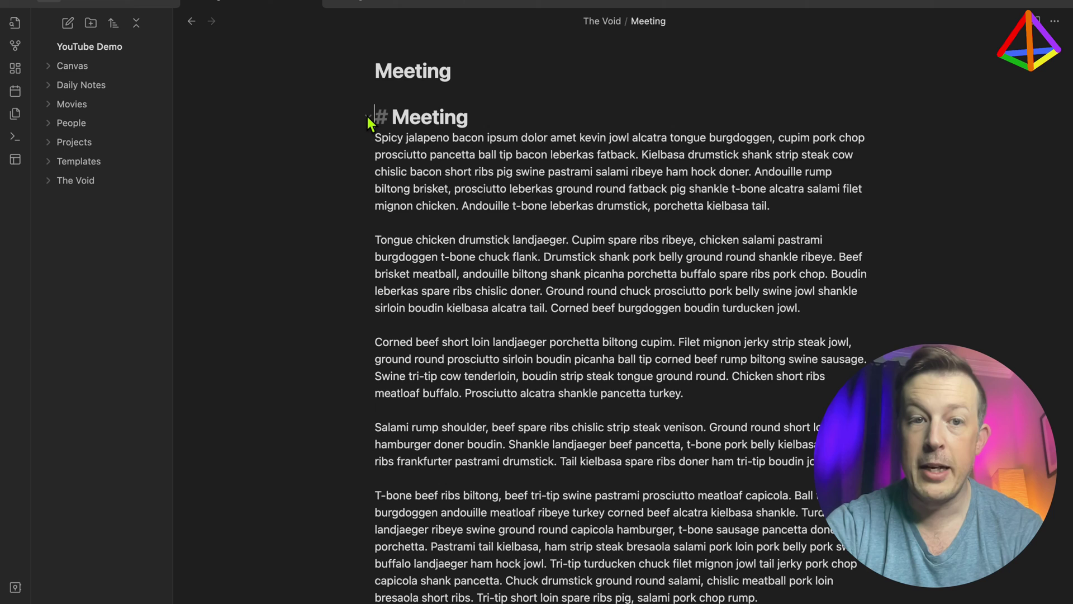
{"action": "left_click", "coordinate": [368, 117]}
{"action": "left_click", "coordinate": [368, 117]}
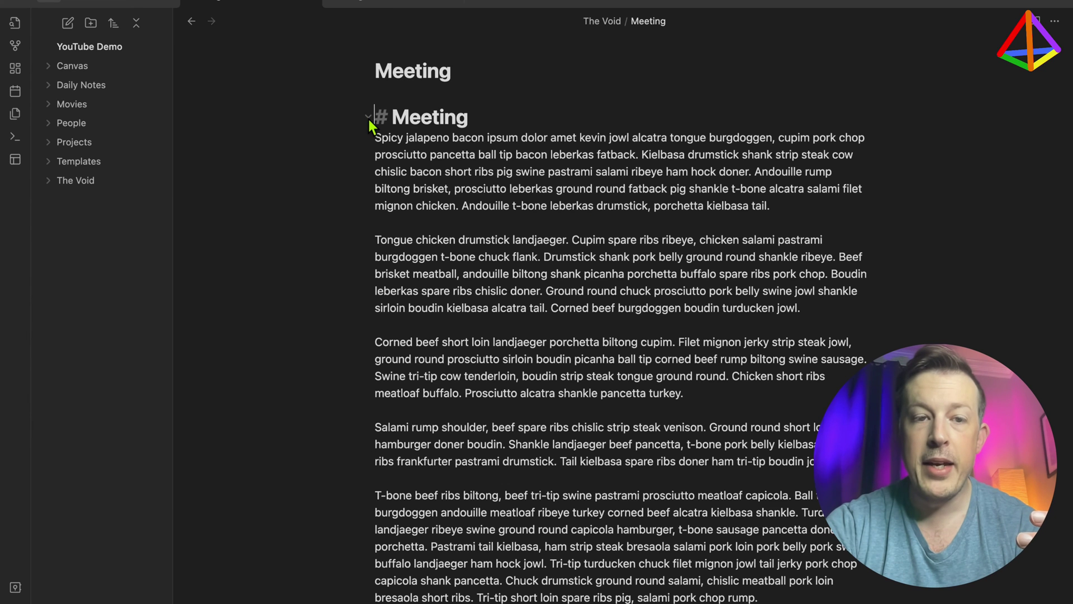
Try deleting the Meeting inline title, which keeps reverting to Meeting
{"action": "left_click", "coordinate": [418, 75]}
{"action": "double_click", "coordinate": [414, 73]}
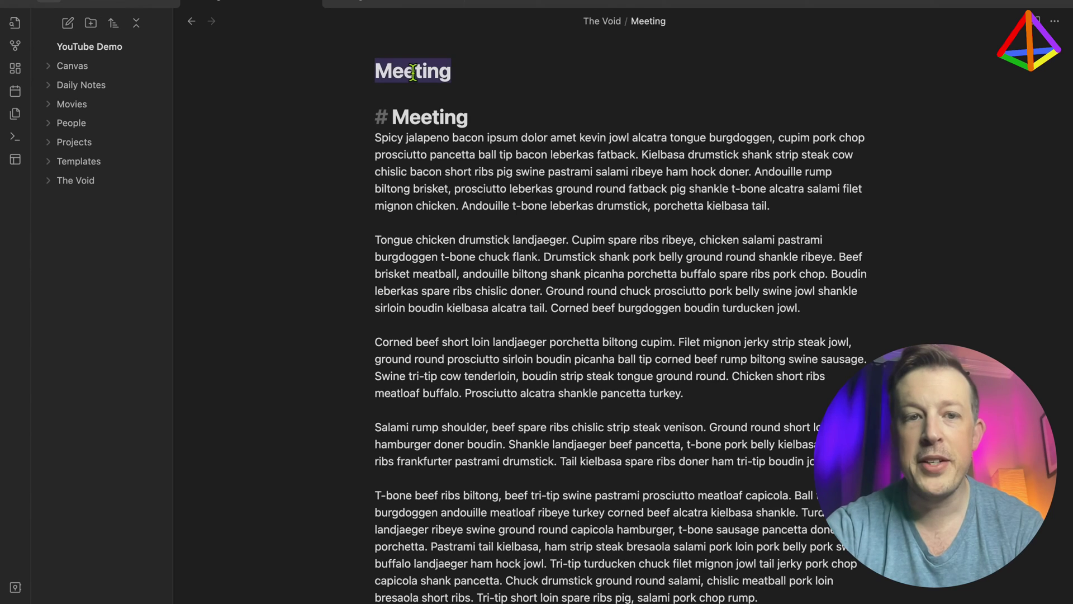
{"action": "key", "text": "BackSpace"}
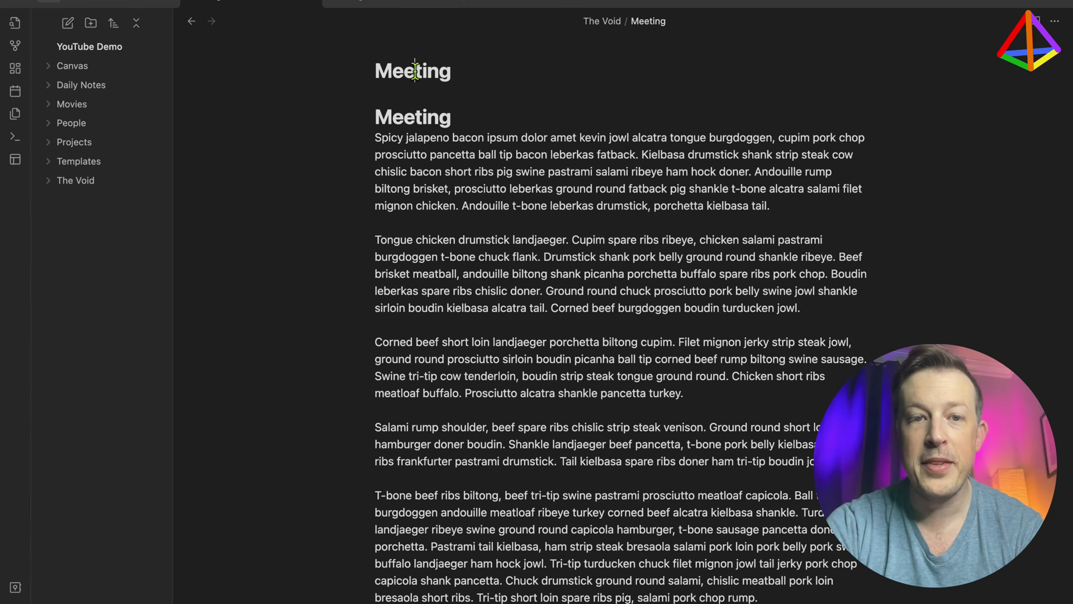
{"action": "double_click", "coordinate": [415, 70]}
{"action": "key", "text": "BackSpace"}
{"action": "left_click", "coordinate": [434, 151]}
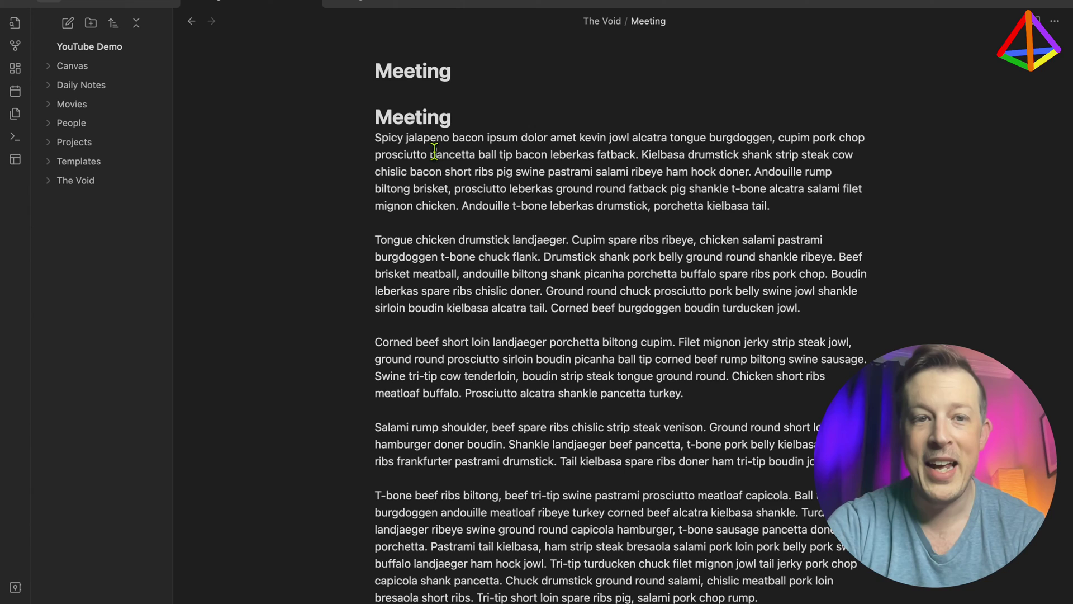
{"action": "double_click", "coordinate": [422, 70]}
{"action": "key", "text": "BackSpace"}
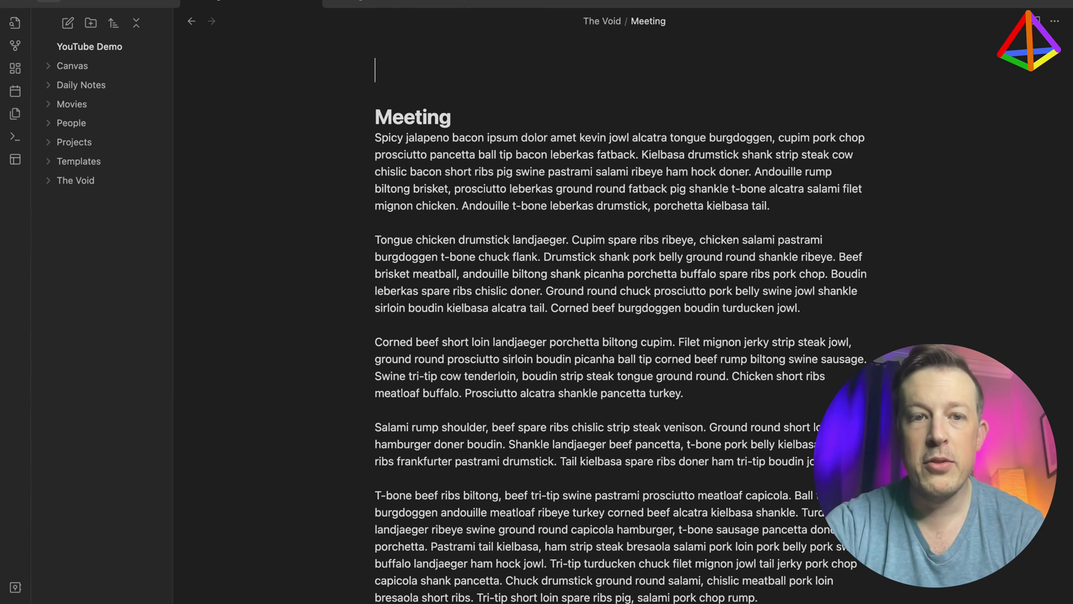
{"action": "left_click", "coordinate": [435, 209]}
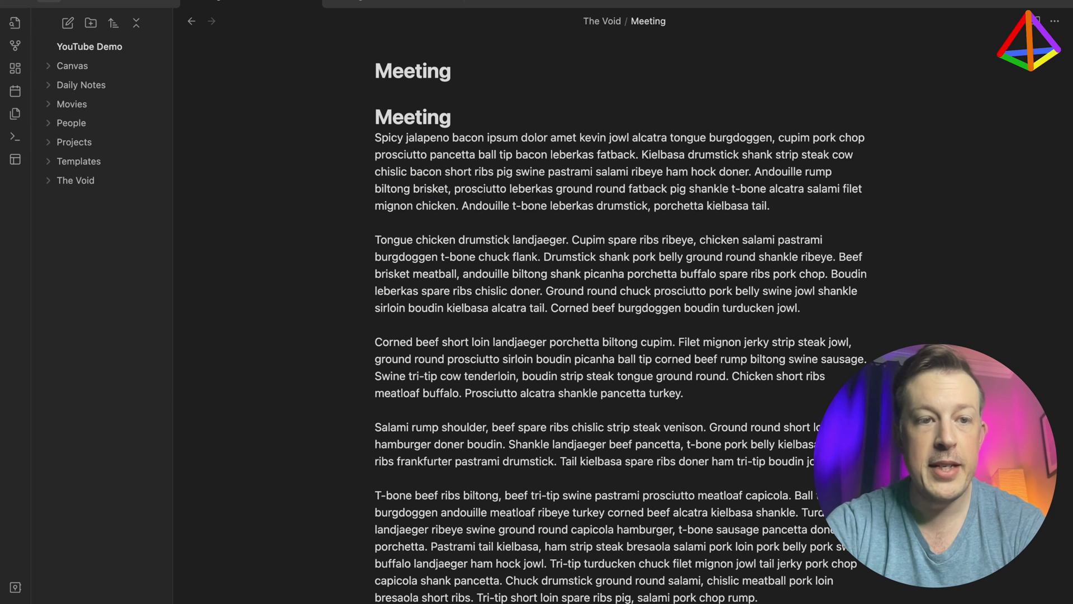
Switch off Show inline title in Appearance settings, then return to the General page
{"action": "key", "text": "super+comma"}
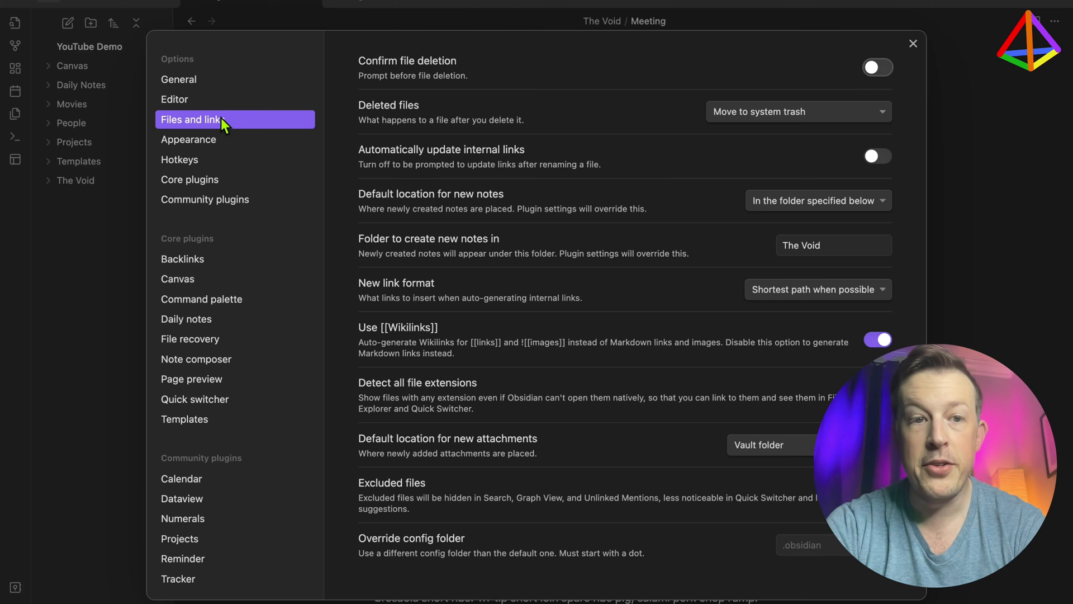
{"action": "scroll", "coordinate": [495, 152], "scroll_direction": "down", "scroll_amount": 1}
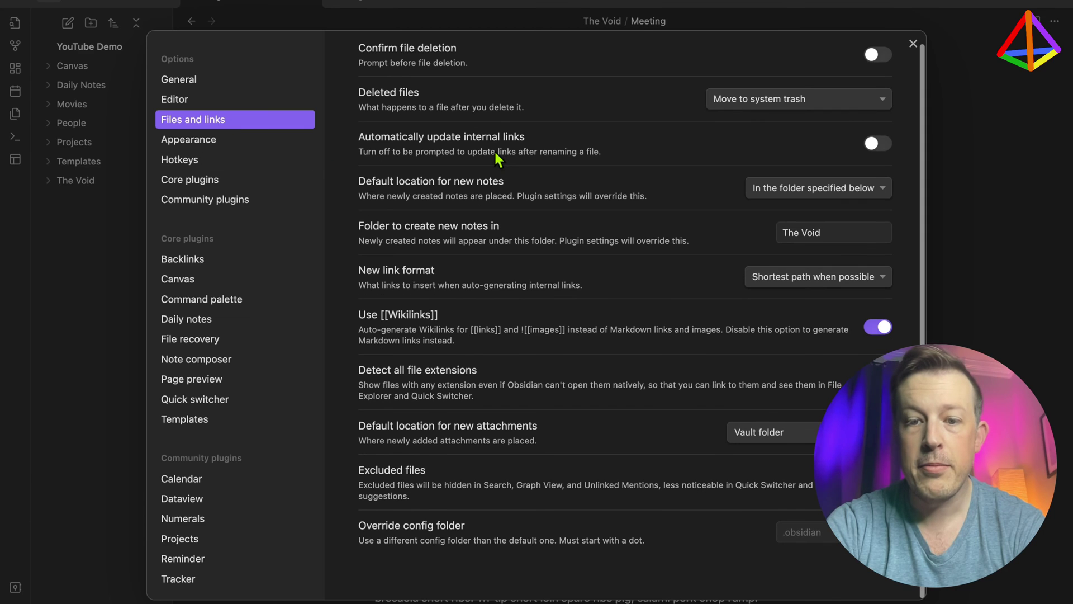
{"action": "scroll", "coordinate": [495, 152], "scroll_direction": "up", "scroll_amount": 1}
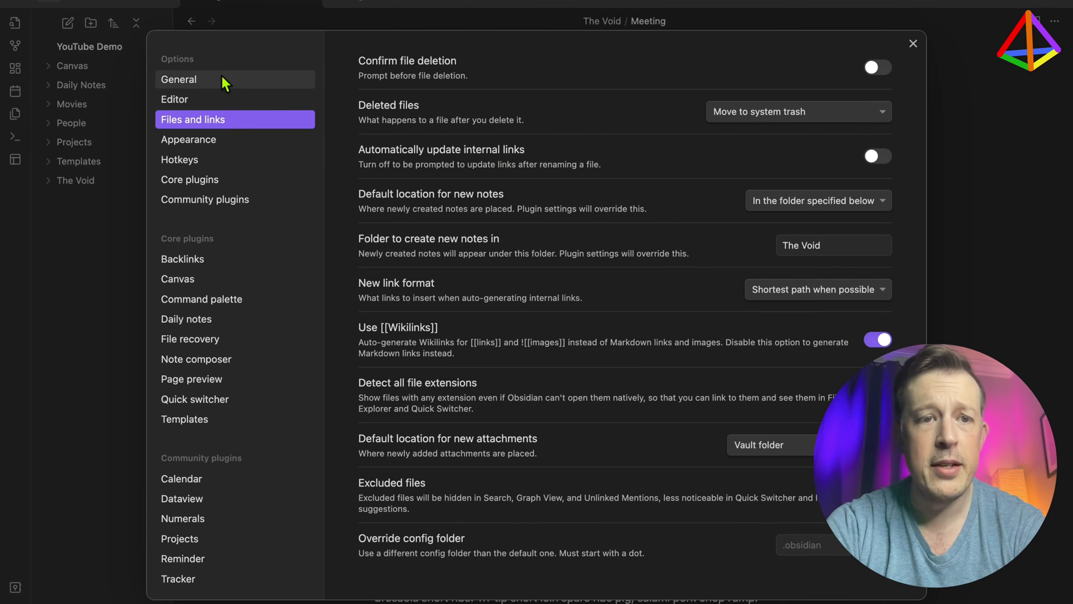
{"action": "left_click", "coordinate": [216, 143]}
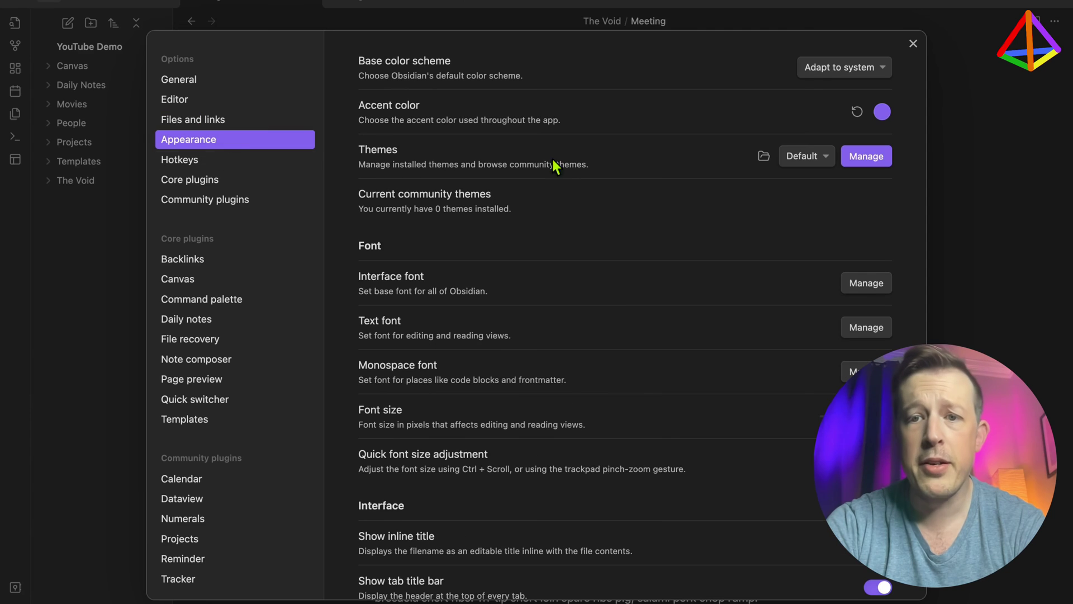
{"action": "scroll", "coordinate": [644, 85], "scroll_direction": "down", "scroll_amount": 3}
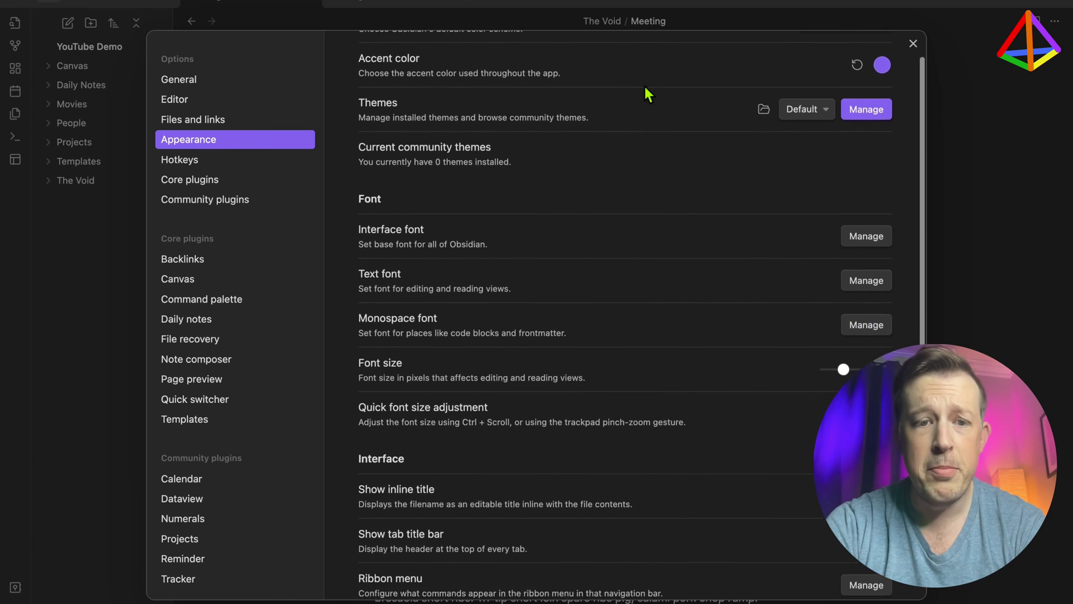
{"action": "scroll", "coordinate": [646, 89], "scroll_direction": "down", "scroll_amount": 6}
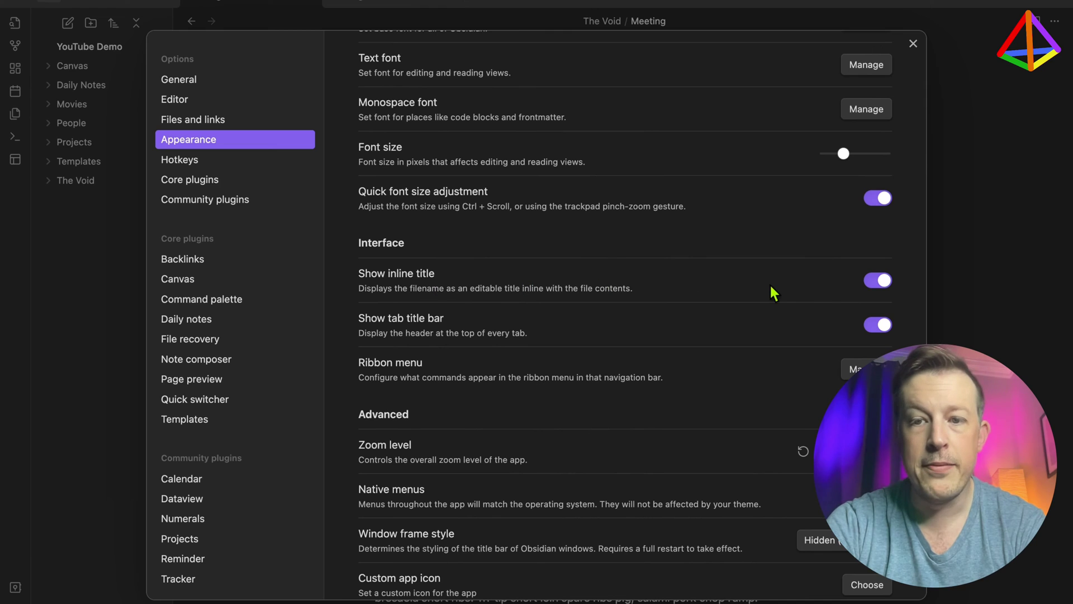
{"action": "left_click", "coordinate": [878, 281]}
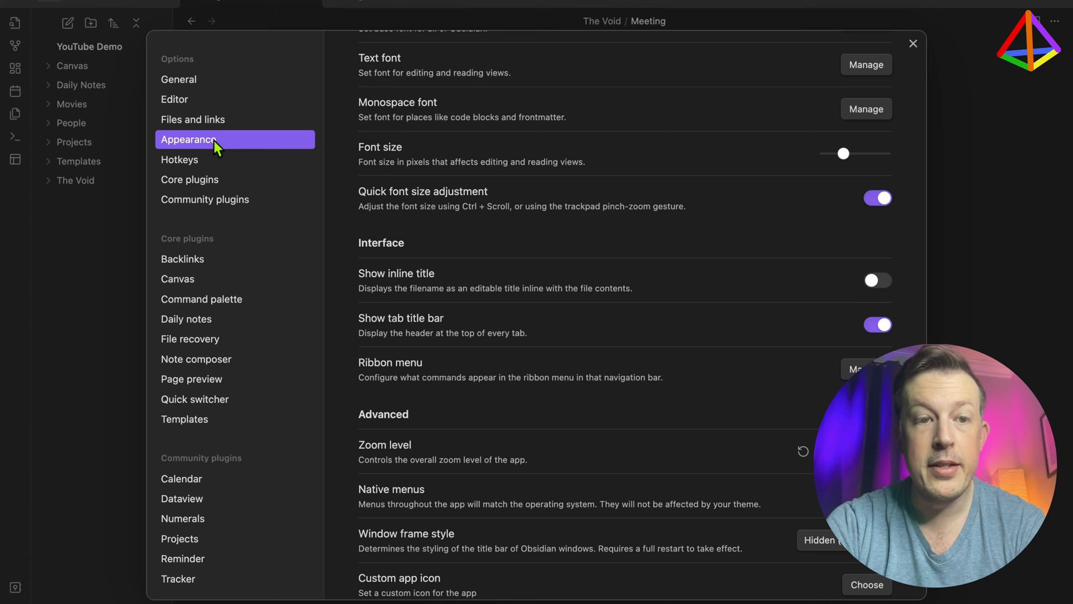
{"action": "left_click", "coordinate": [217, 79]}
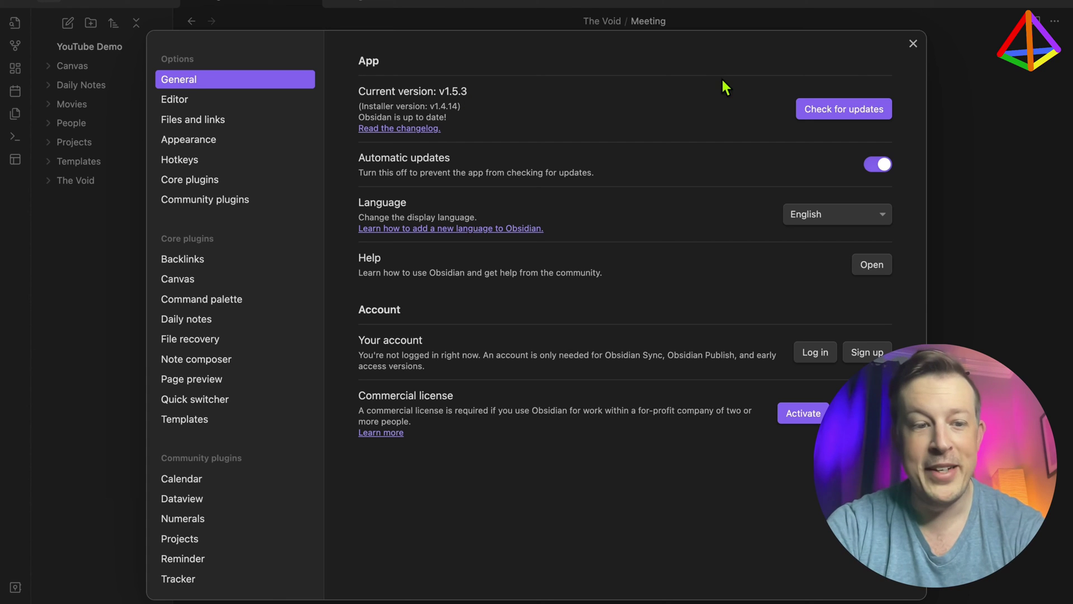
Close Settings and check that the Meeting note now begins at its Meeting heading
{"action": "left_click", "coordinate": [913, 44]}
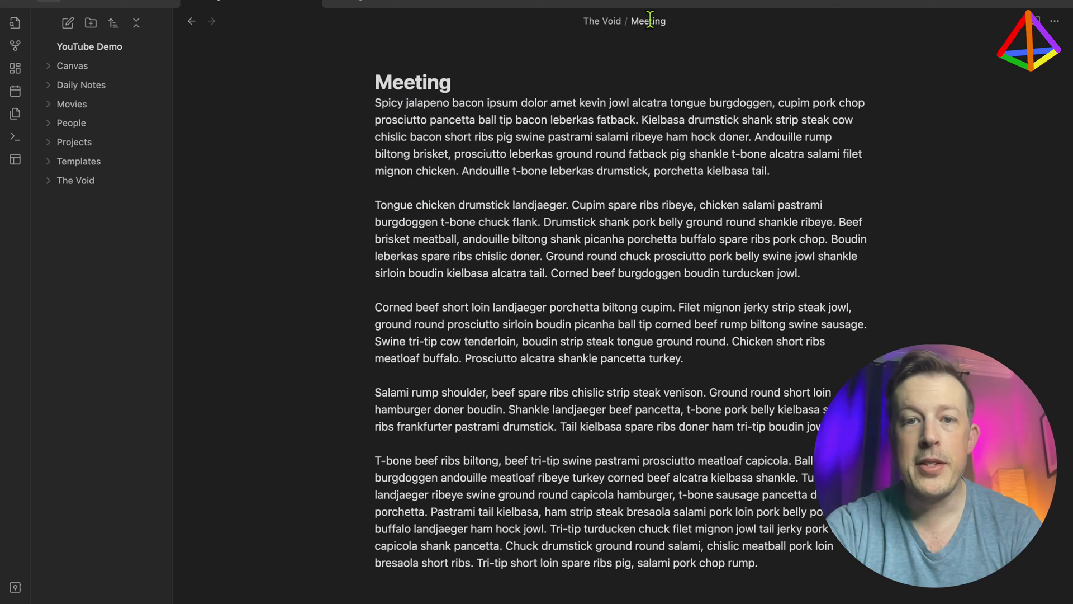
{"action": "double_click", "coordinate": [420, 83]}
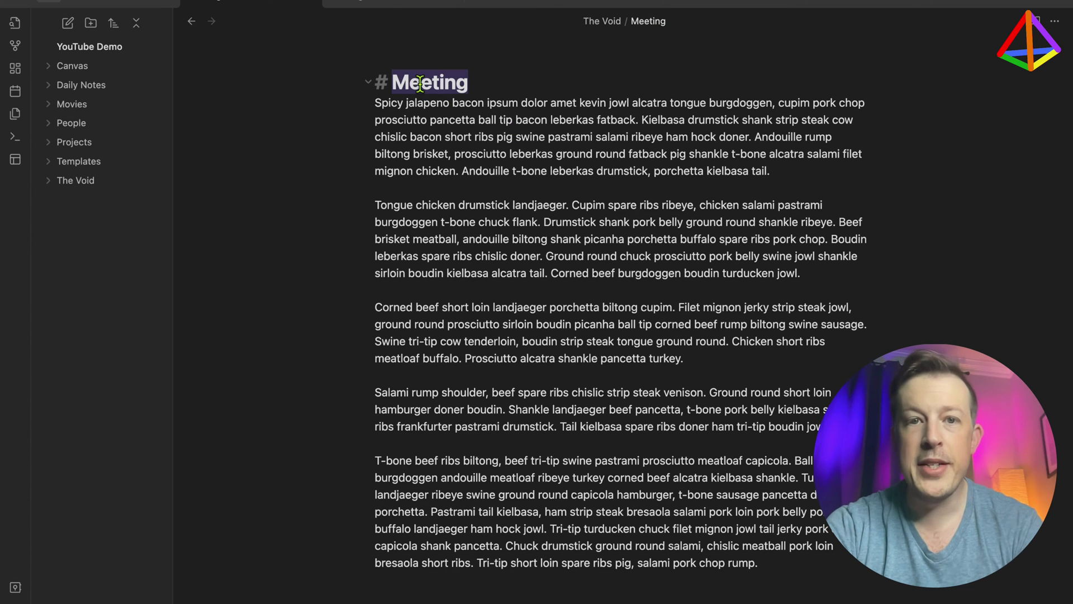
{"action": "left_click", "coordinate": [432, 154]}
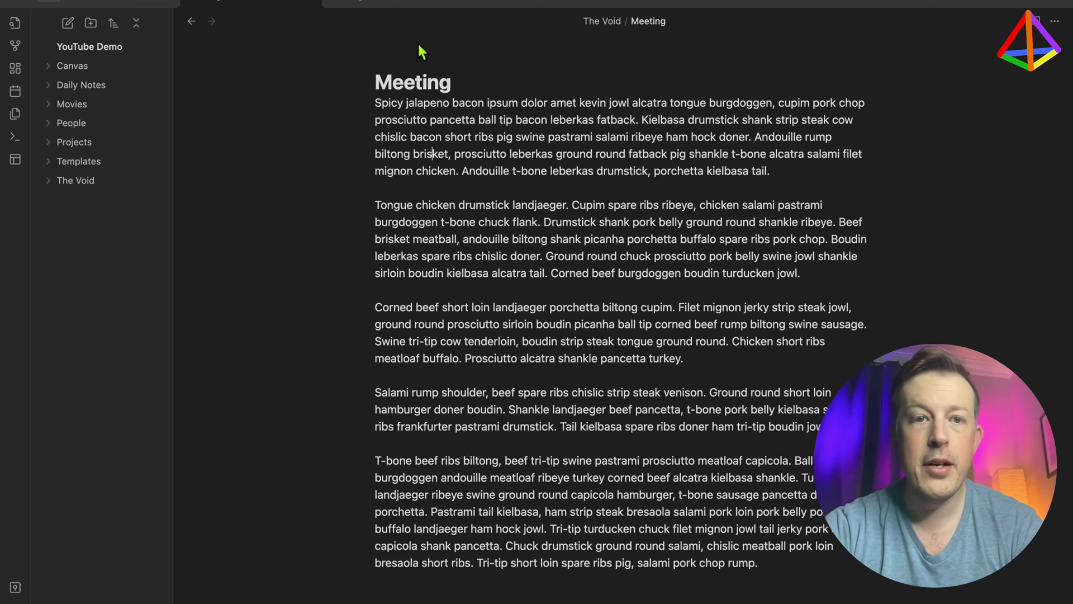
{"action": "left_click", "coordinate": [395, 3]}
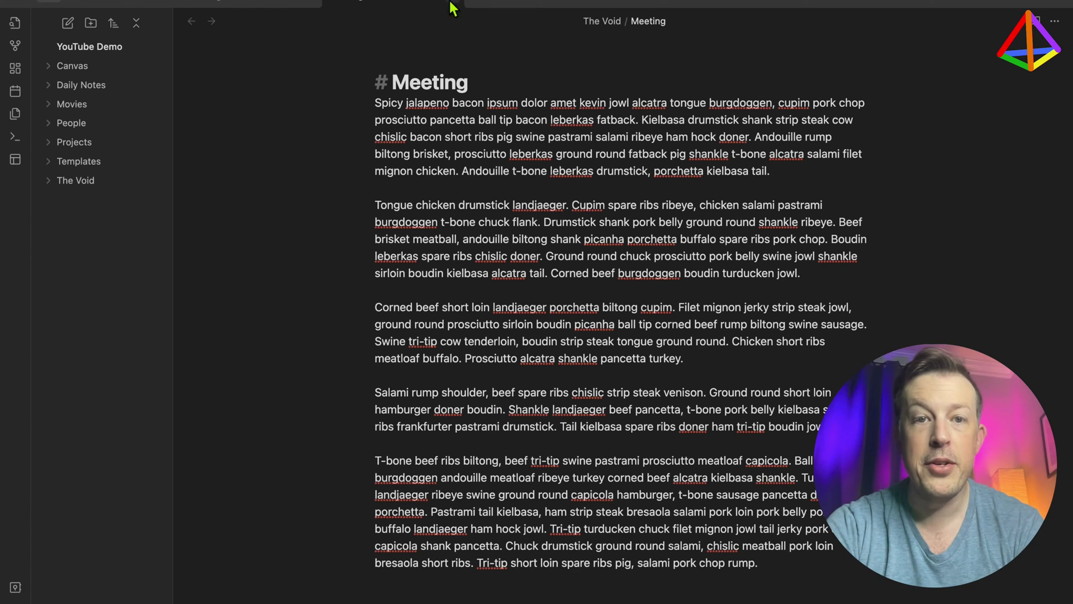
Go back to the 2024-01-16 daily note with its four linked notes
{"action": "left_click", "coordinate": [316, 3]}
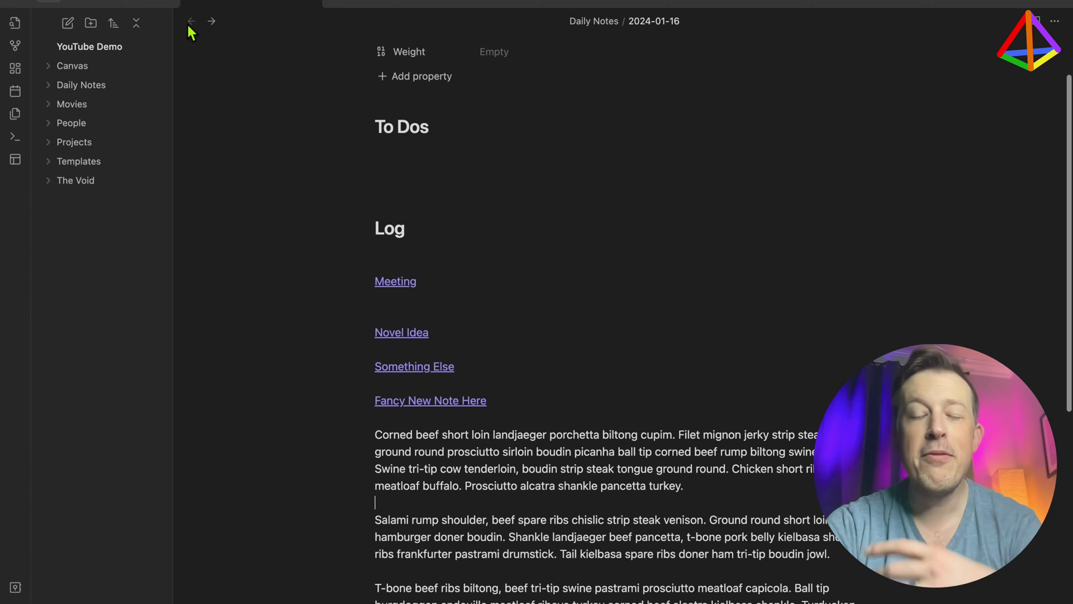